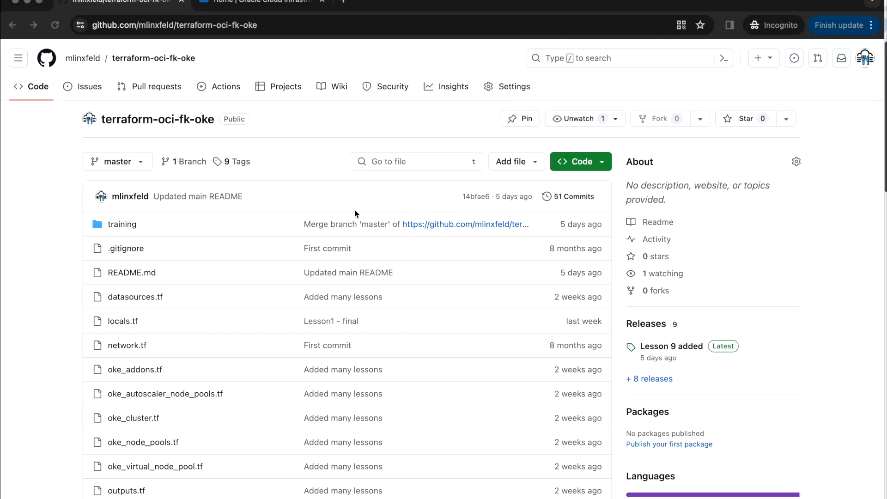
scroll(302, 133, "down", 1)
scroll(302, 132, "up", 1)
scroll(297, 157, "down", 1)
scroll(297, 156, "down", 2)
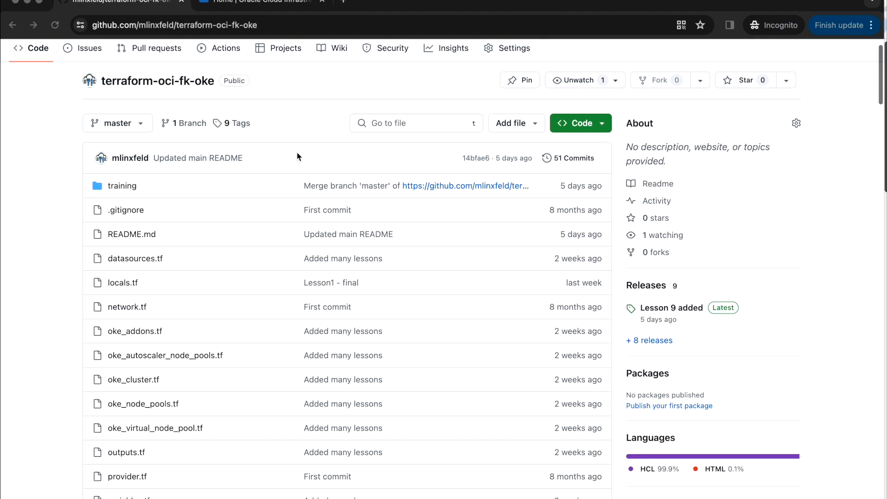
scroll(297, 157, "down", 2)
scroll(297, 156, "down", 5)
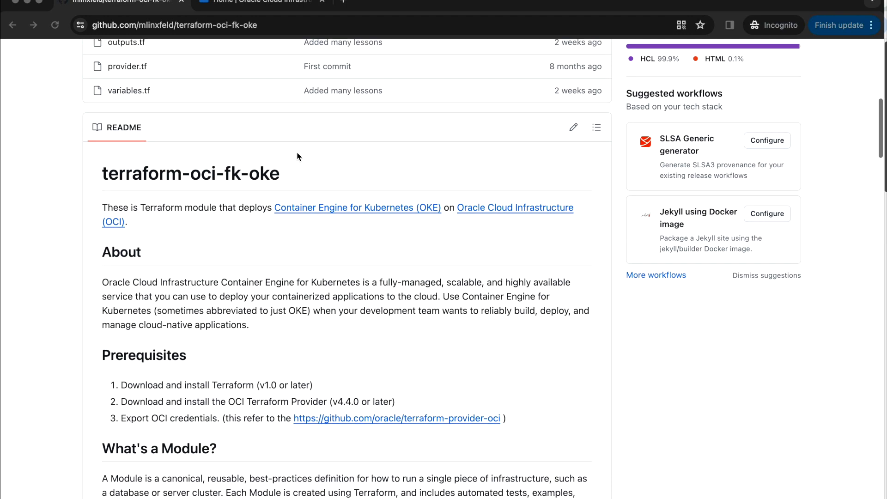
scroll(297, 157, "up", 2)
scroll(297, 157, "up", 4)
scroll(297, 157, "up", 1)
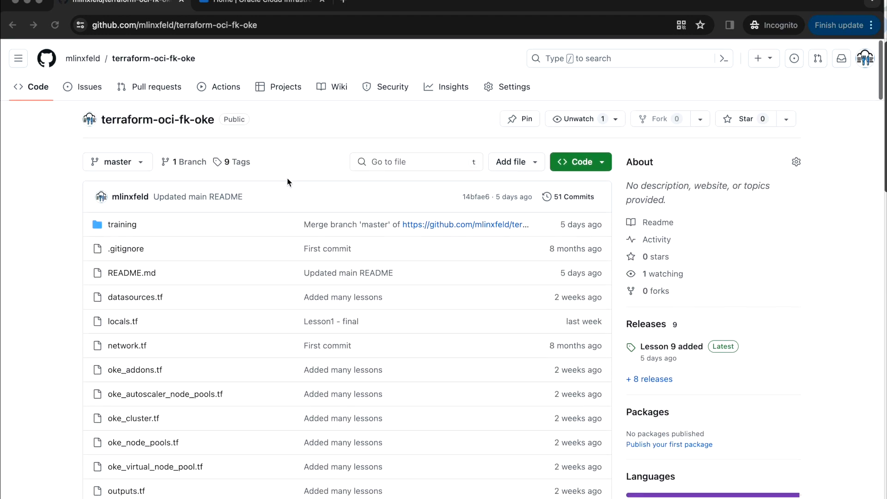
Copy the git clone command from the lesson1_oke_basic_cluster README and return to the Oracle Cloud console.
left_click(326, 149)
left_click(123, 228)
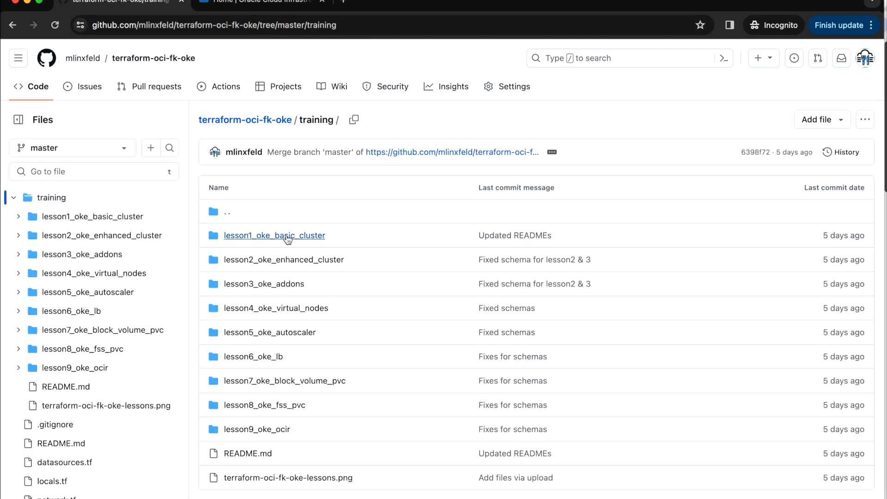
left_click(286, 236)
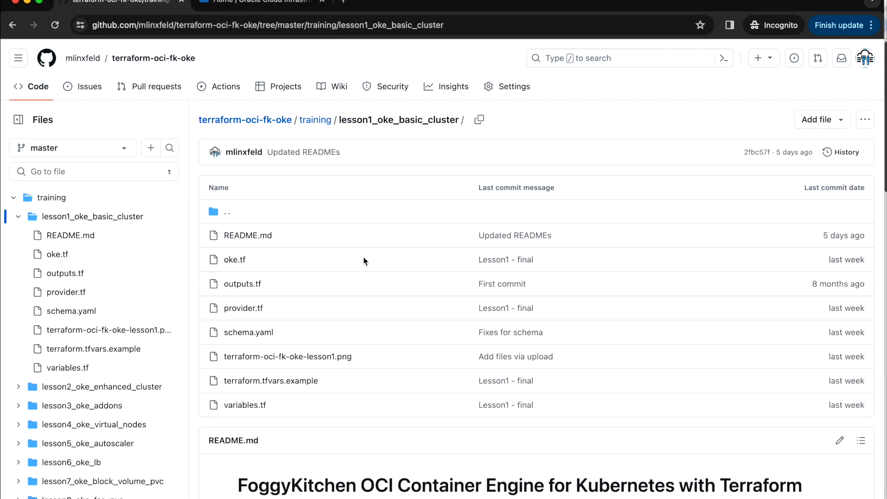
scroll(368, 262, "down", 3)
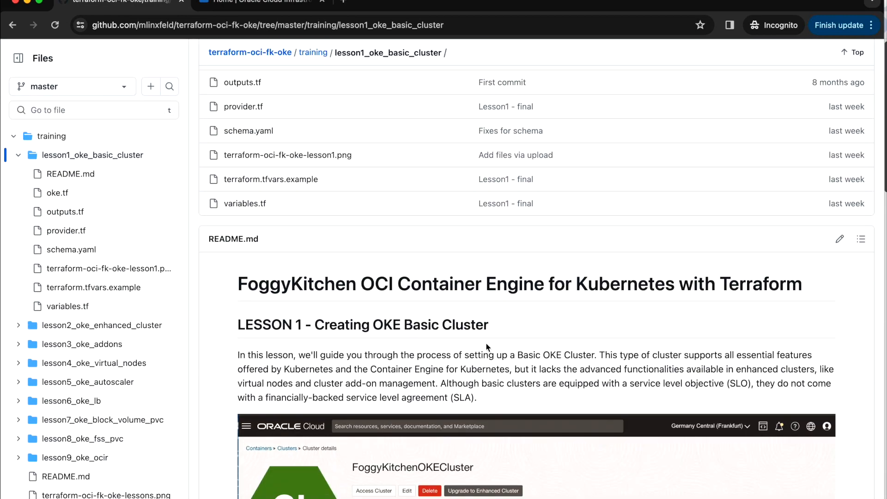
scroll(486, 343, "down", 2)
scroll(486, 343, "down", 4)
scroll(486, 344, "down", 3)
scroll(486, 342, "down", 1)
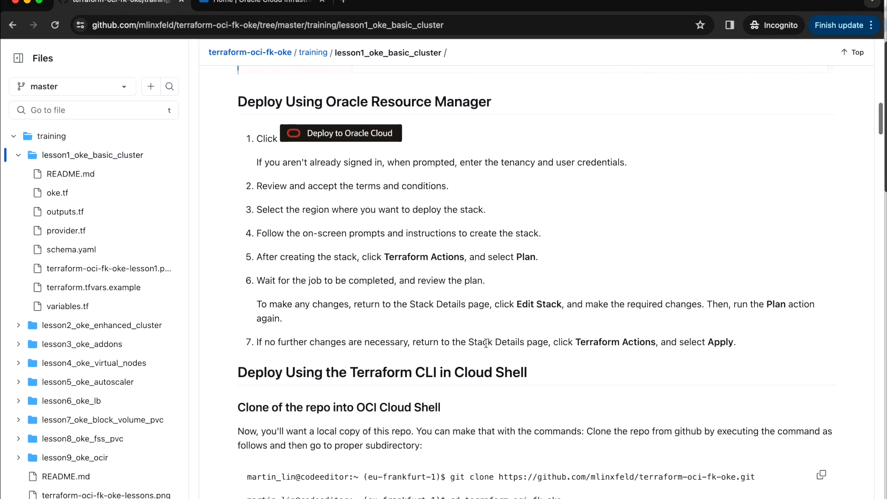
scroll(486, 343, "down", 1)
left_click_drag(449, 368, 763, 368)
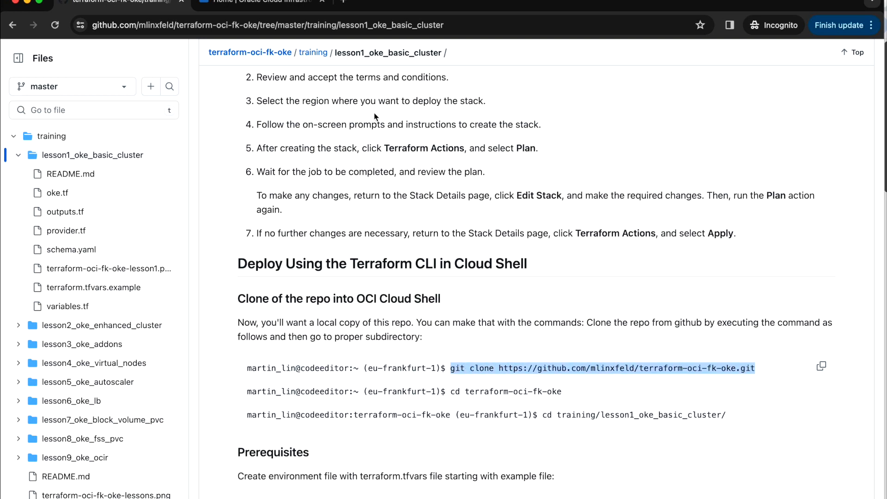
left_click(272, 6)
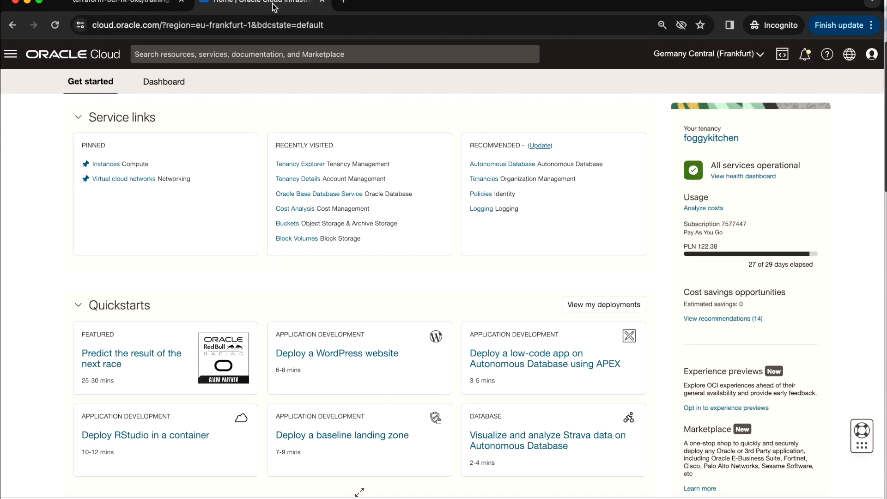
Start a maximized Cloud Shell session and run the git clone of terraform-oci-fk-oke.
left_click(781, 56)
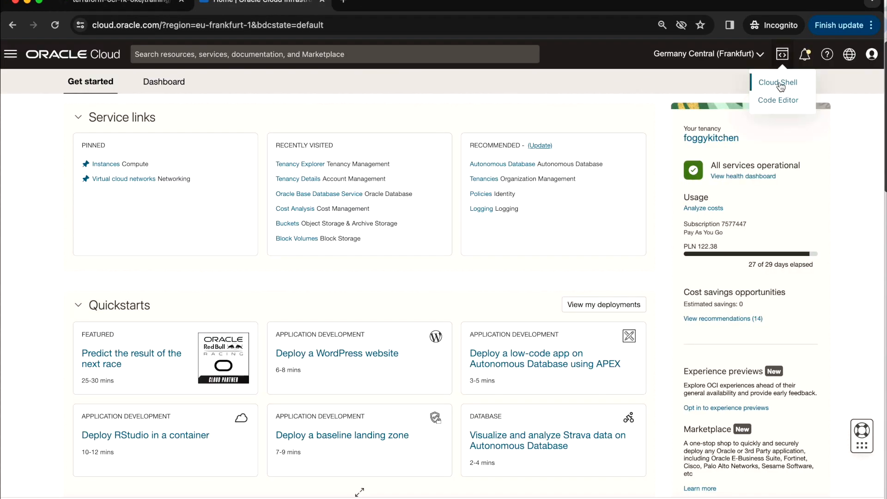
left_click(778, 82)
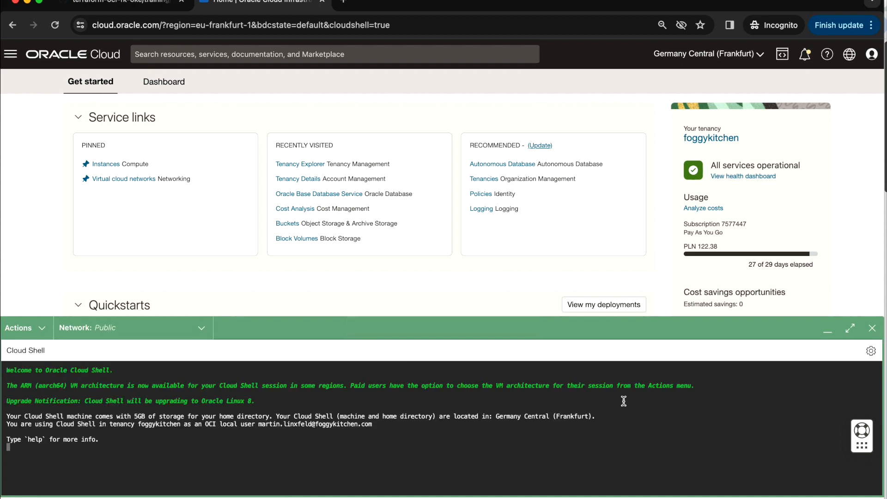
left_click(849, 328)
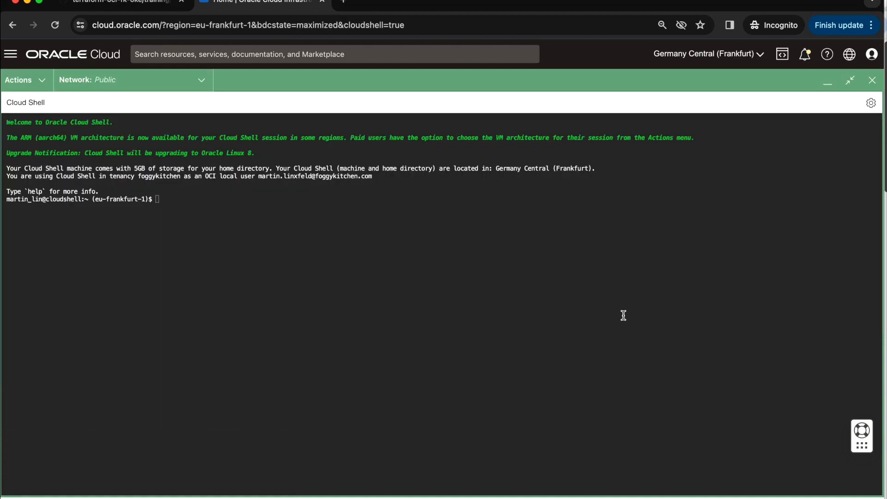
type("git clone https://github.com/mlinxfeld/terraform-oci-fk-oke.git")
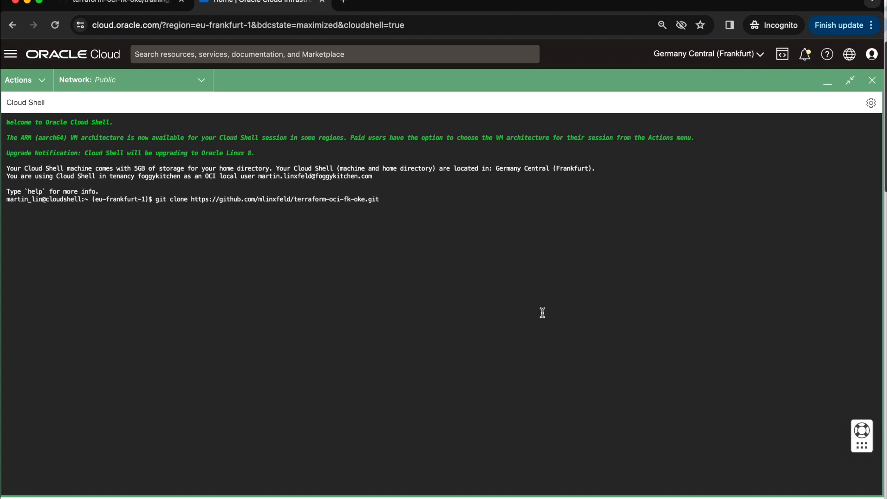
key("Return")
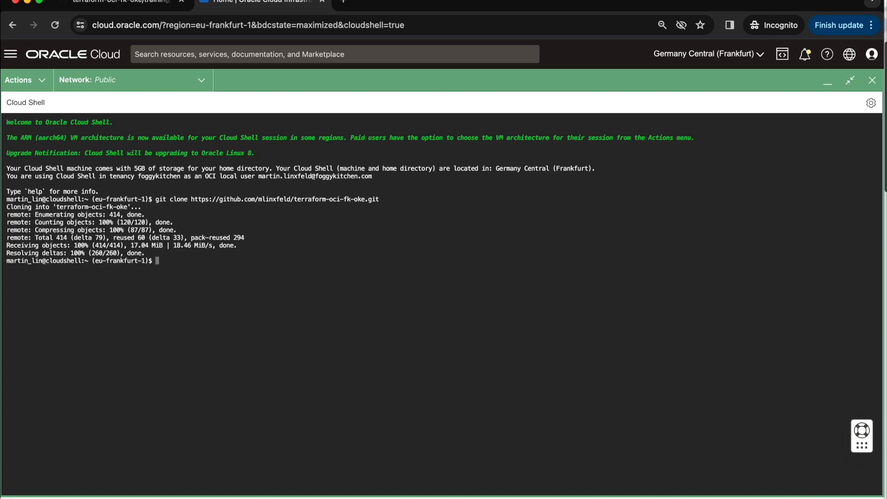
Change into the terraform-oci-fk-oke directory using the command copied from the README.
left_click(135, 5)
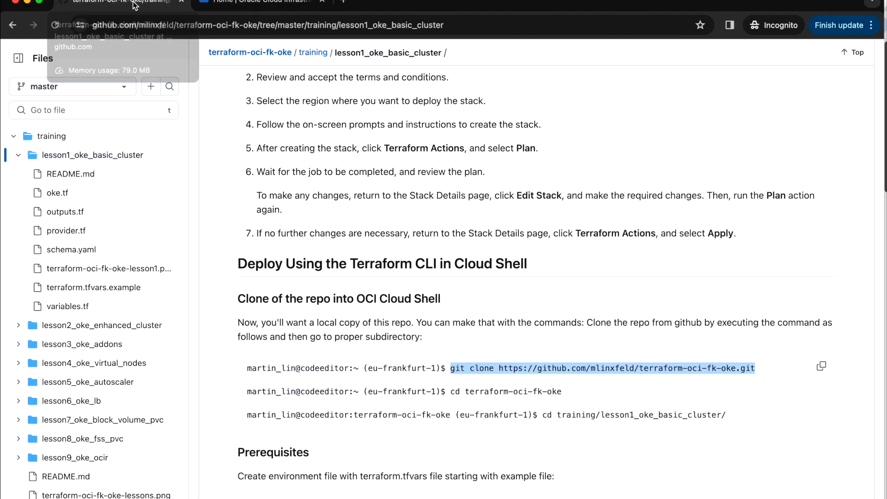
left_click_drag(450, 391, 583, 402)
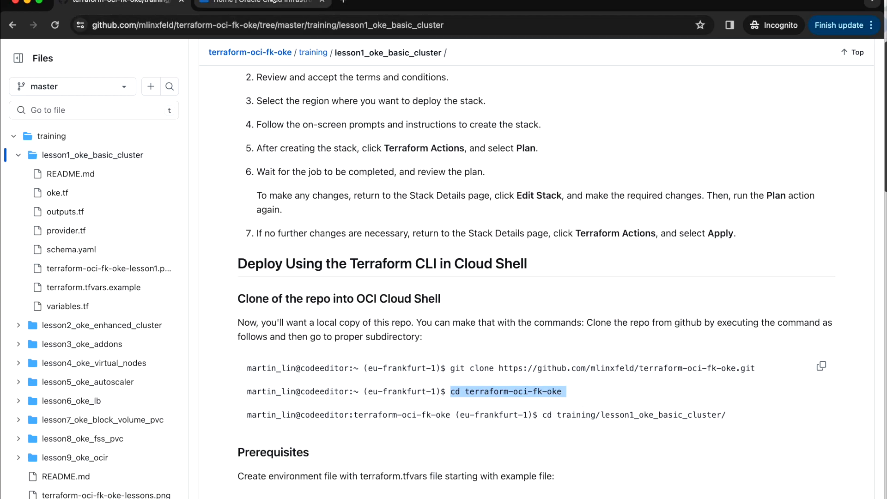
left_click(257, 4)
left_click(377, 265)
type("cd terraform-oci-fk-oke")
key("Return")
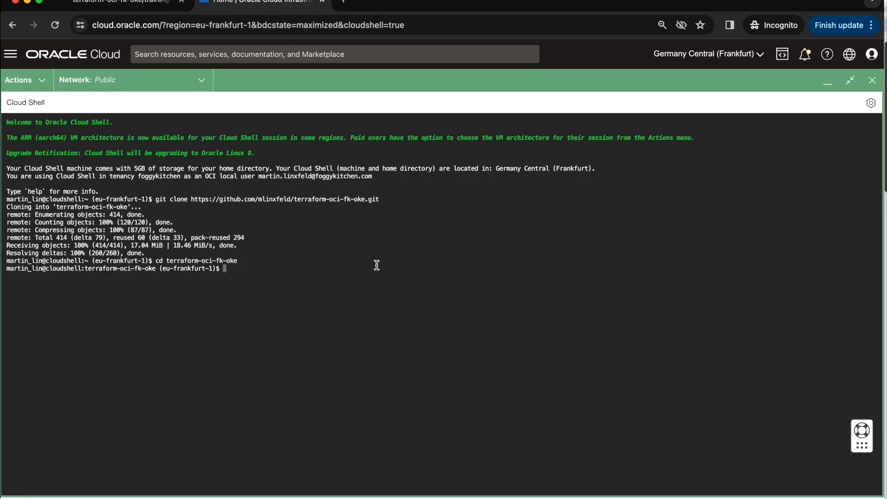
Change into training/lesson1_oke_basic_cluster/ and list its Terraform files, noting terraform.tfvars.example.
left_click(142, 5)
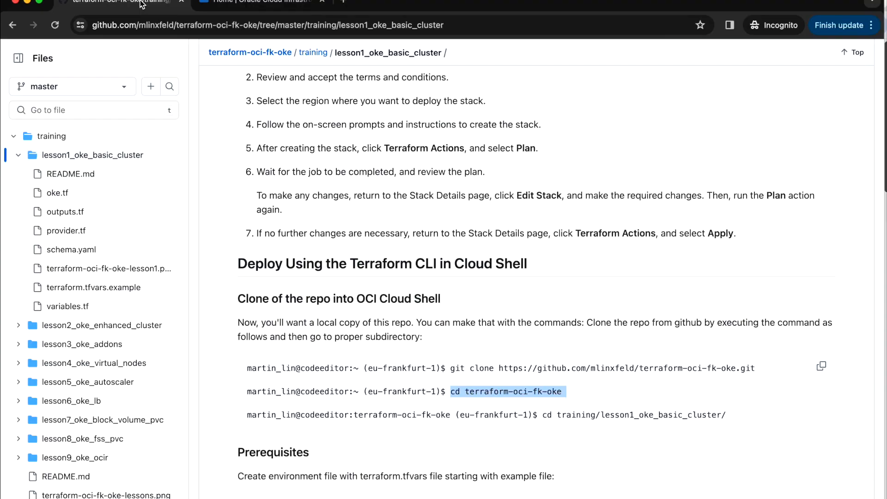
left_click_drag(540, 414, 747, 420)
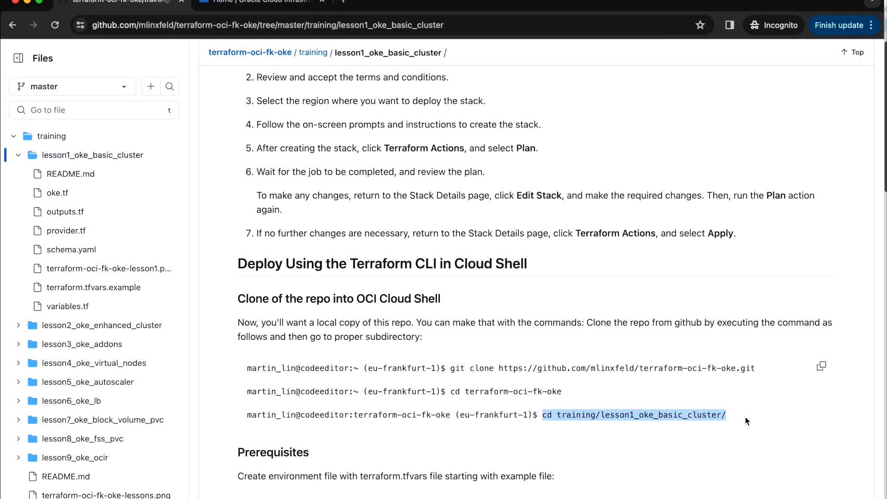
left_click(264, 8)
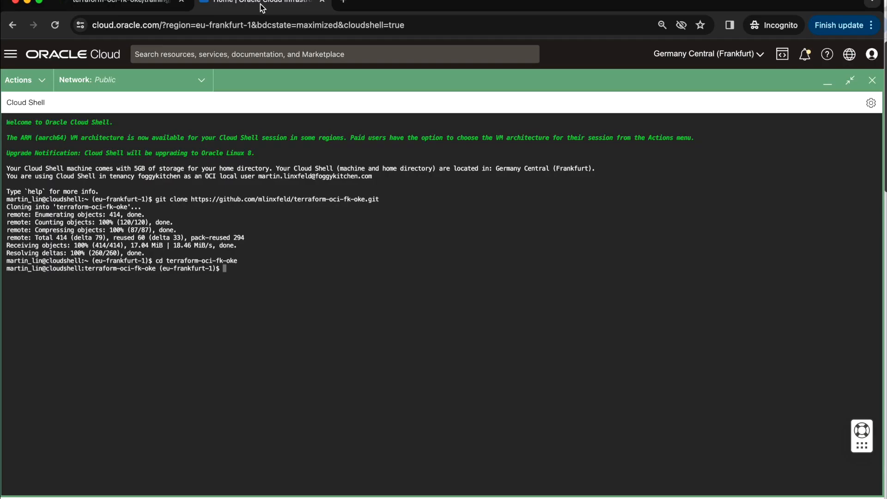
type("cd training/lesson1_oke_basic_cluster/")
key("Return")
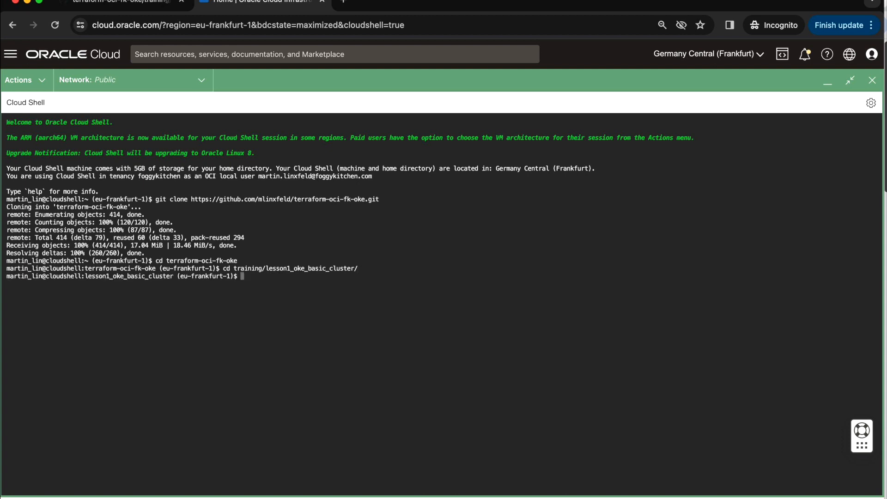
key("Return")
key("Return")
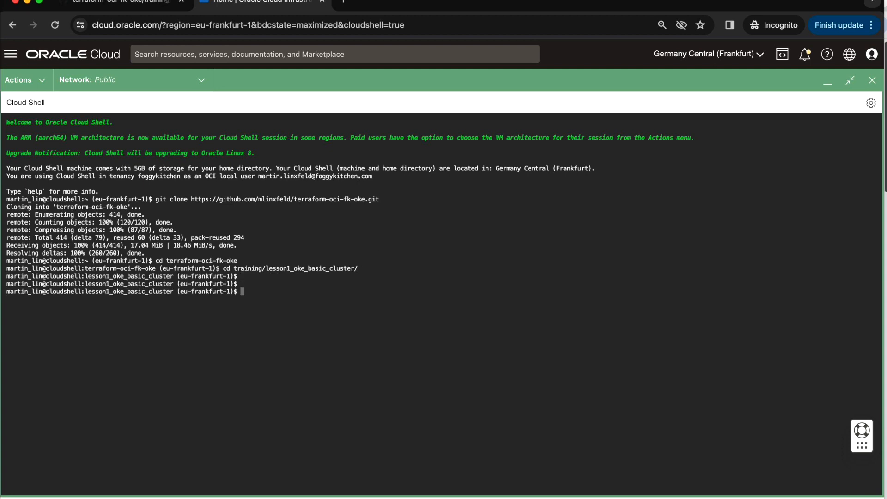
type("ls")
key("Return")
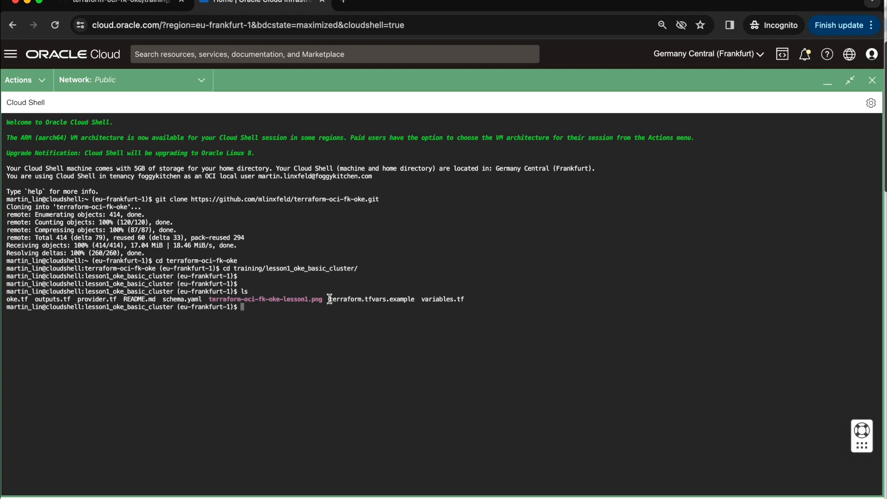
left_click_drag(329, 299, 414, 298)
left_click(407, 310)
type("vi")
type("terraform.tfvars.example")
Open terraform.tfvars.example in vi and move along the tenancy_ocid line.
key("Return")
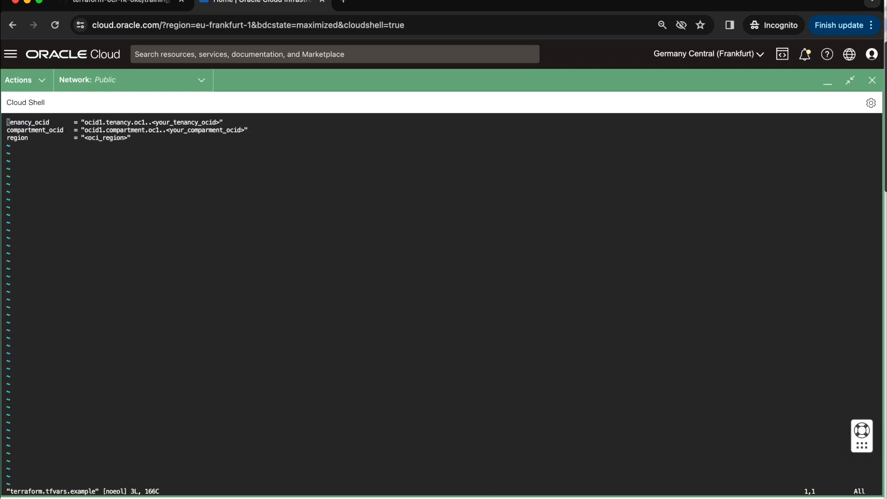
key("Right")
key("Right")
key("Right")
key("Right")
key("Right")
key("Right")
key("Right")
key("Right")
key("Right")
key("Right")
key("Right")
Copy the full tenancy OCID from Governance & Administration > Tenancy Details, then restore Cloud Shell.
left_click(829, 87)
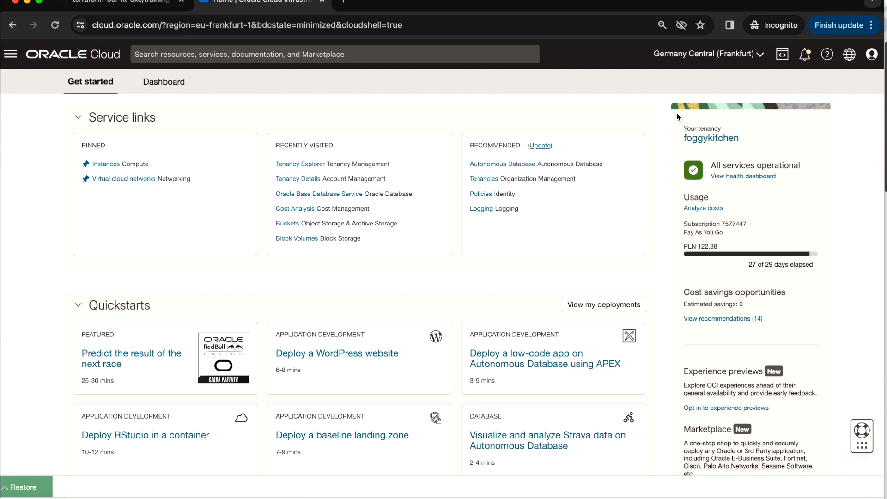
left_click(11, 56)
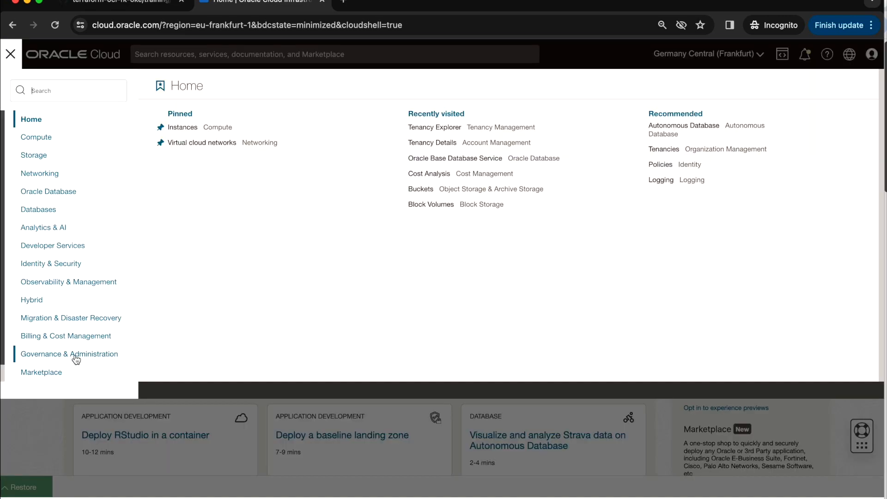
left_click(95, 360)
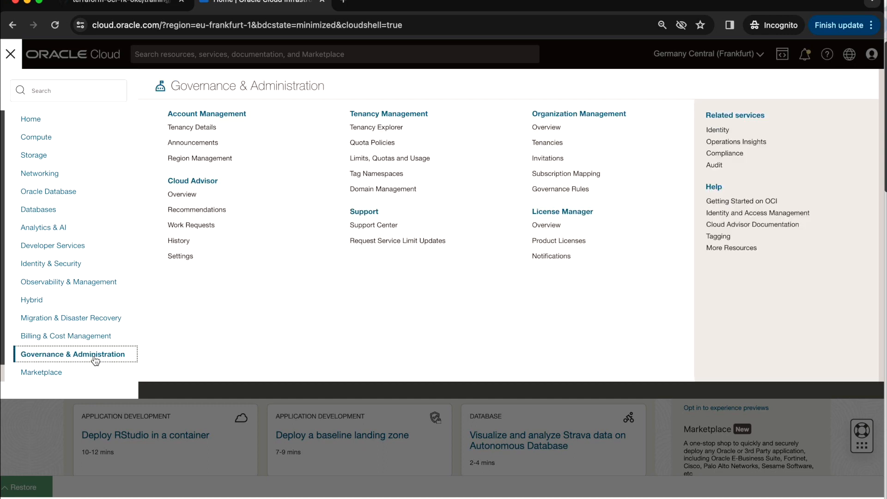
left_click(192, 127)
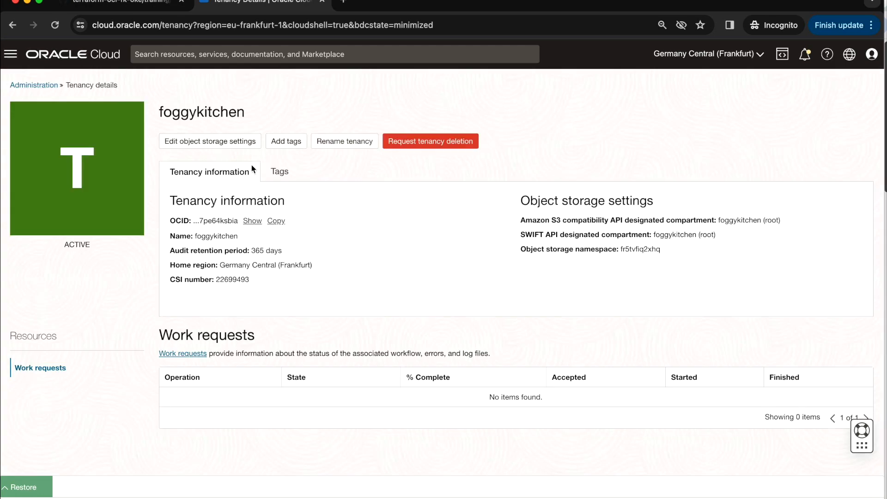
left_click(253, 220)
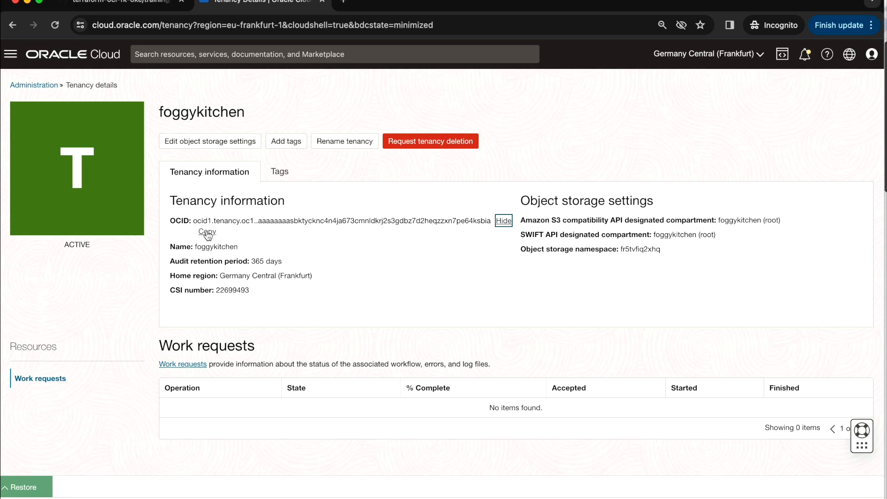
left_click(206, 233)
left_click(21, 488)
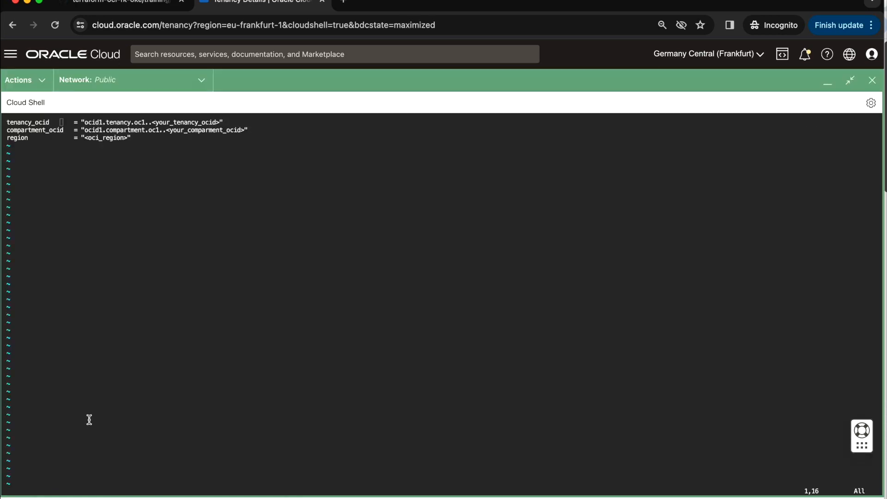
Replace the tenancy_ocid placeholder in vi with the pasted tenancy OCID and move to the compartment line.
key("Right")
key("Right")
key("Right")
key("x")
key("x")
key("x")
key("x")
key("x")
key("x")
key("x")
key("x")
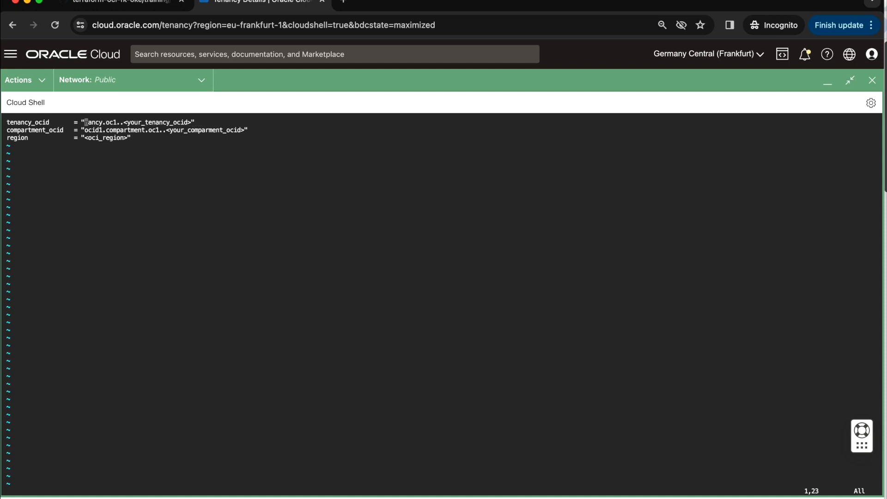
key("x")
key("x")
key("x")
key("x")
key("x")
key("x")
key("x")
key("x")
key("x")
key("x")
key("x")
key("x")
key("x")
key("x")
key("x")
key("x")
key("x")
key("x")
key("i")
key("super+v")
key("Escape")
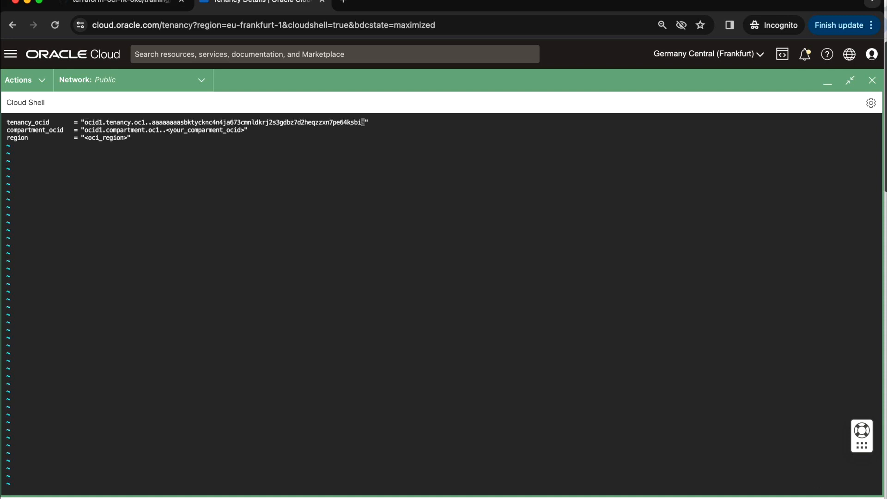
key("j")
Copy the TerraformCompartment OCID from Tenancy Explorer, then restore Cloud Shell.
left_click(827, 82)
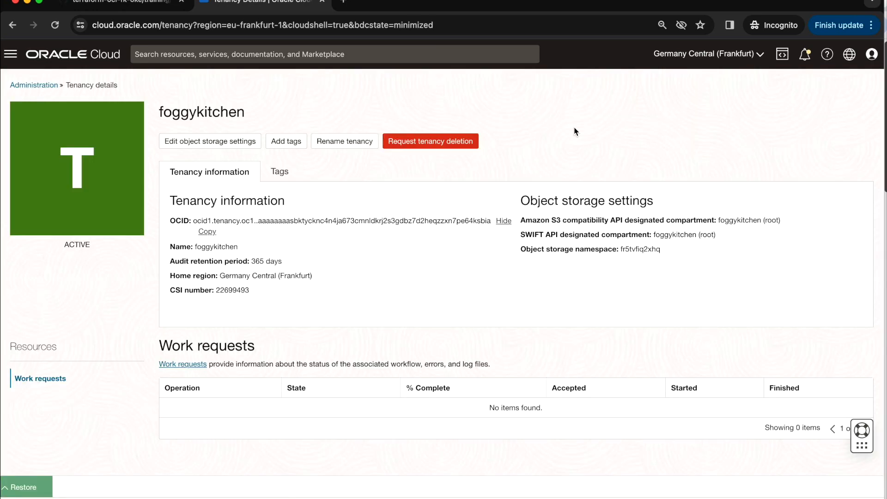
left_click(11, 56)
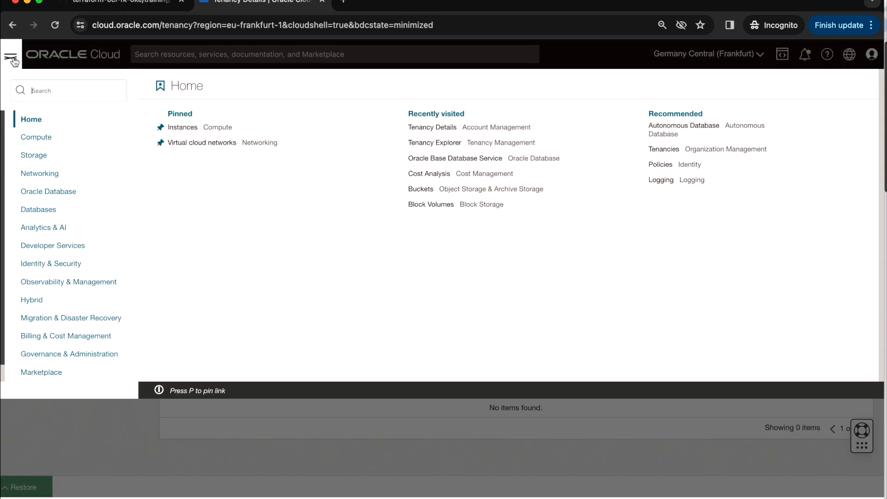
left_click(87, 354)
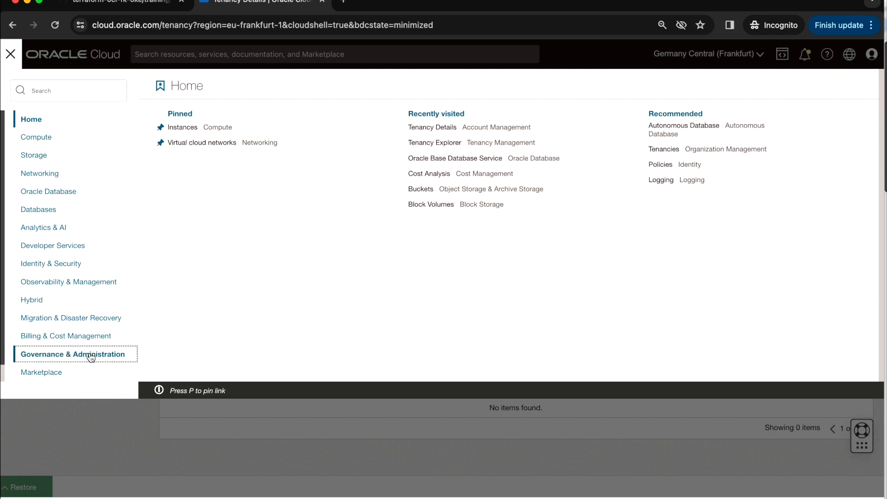
mouse_move(377, 127)
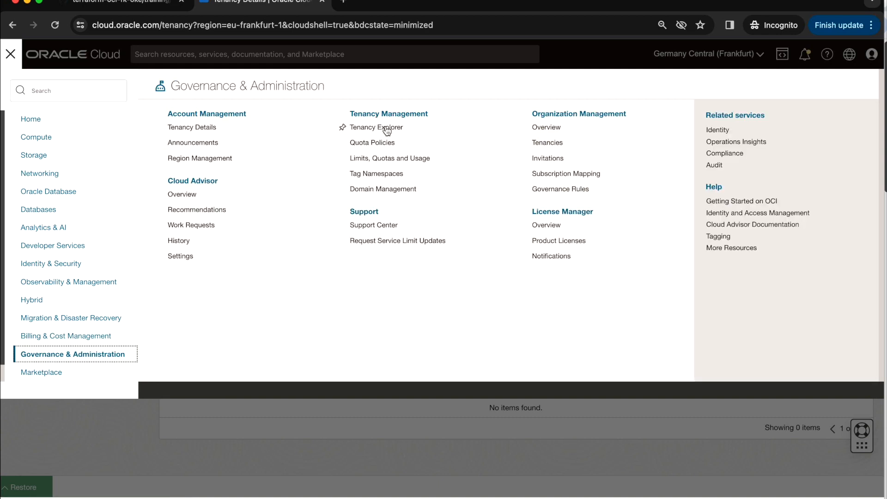
left_click(386, 130)
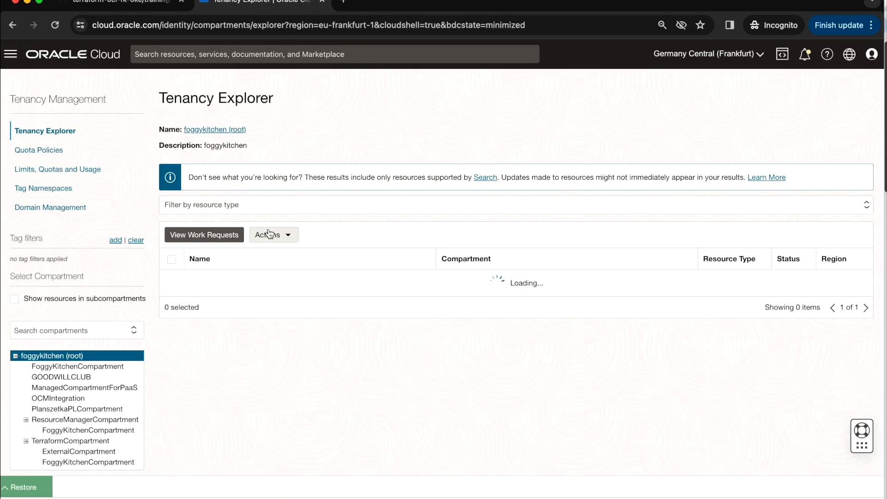
left_click(89, 443)
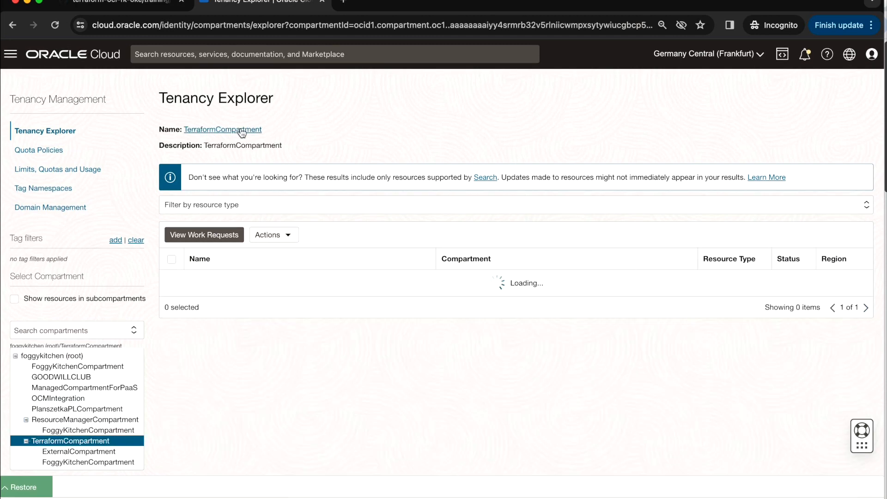
left_click(240, 129)
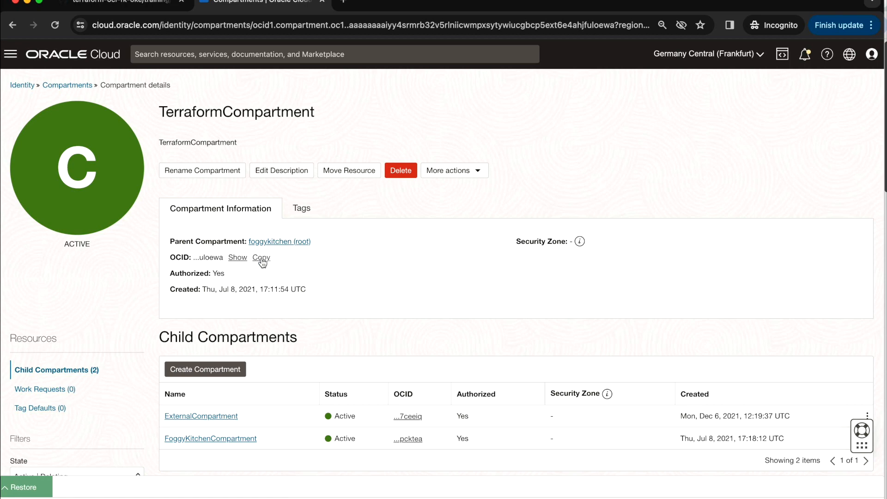
left_click(237, 258)
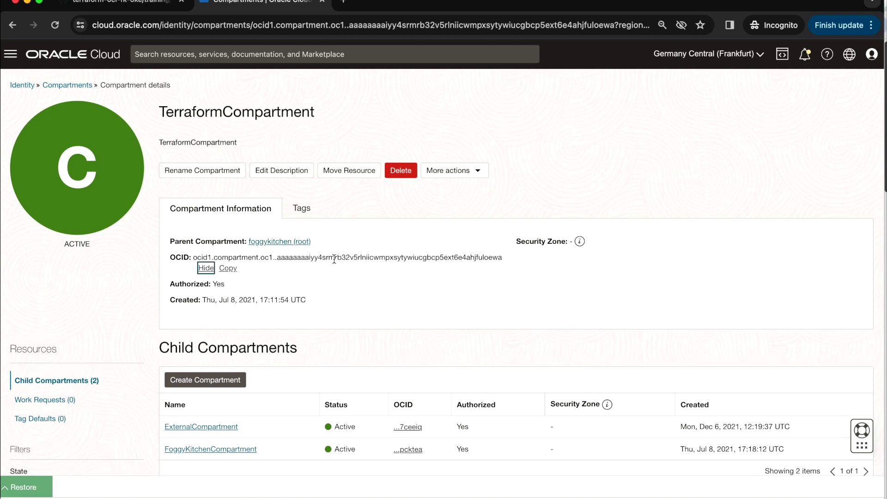
left_click(227, 268)
left_click(26, 487)
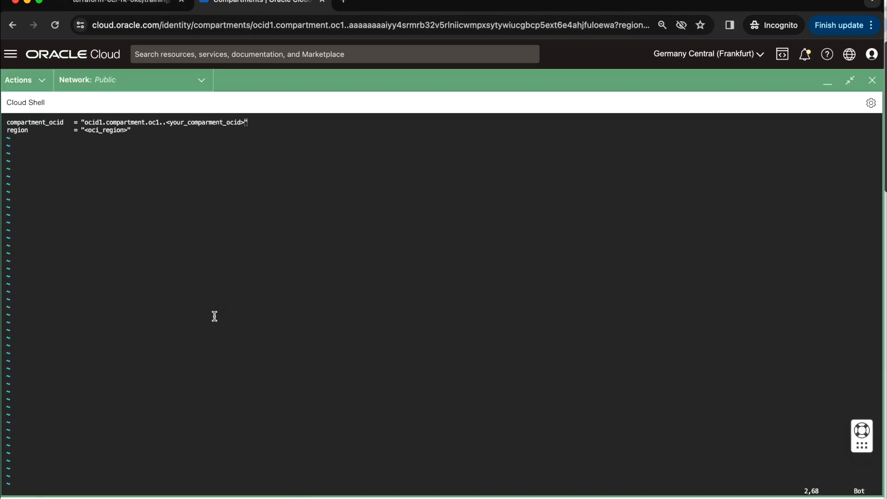
Replace the compartment_ocid placeholder with the real compartment OCID.
key("super+v")
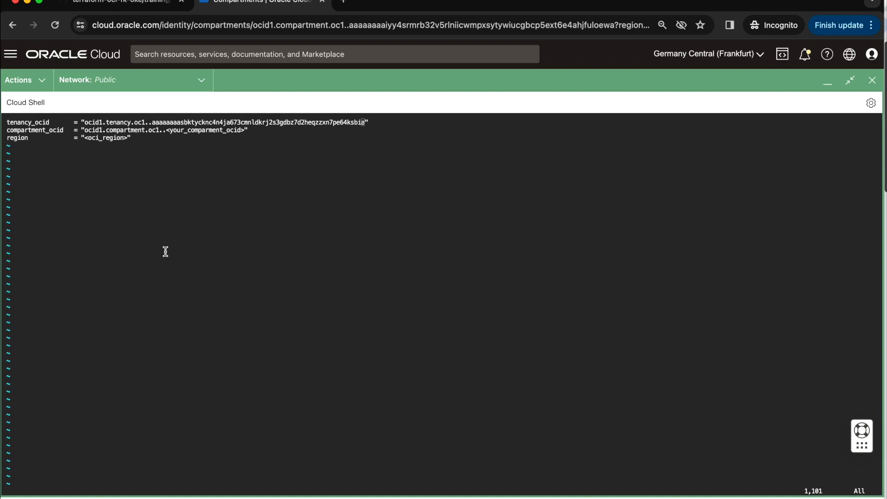
key("Down")
key("Left")
key("Left")
key("Left")
key("Left")
key("Left")
key("Left")
key("Left")
key("Left")
key("Left")
key("Left")
key("Left")
key("Left")
key("Left")
key("Left")
key("Left")
key("Left")
key("Left")
key("Left")
key("x")
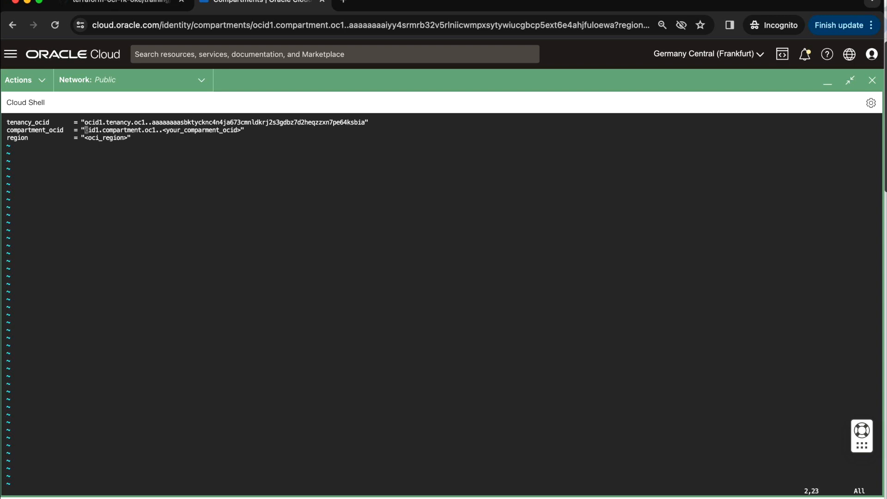
key("x")
key("x")
key("x")
key("x")
key("x")
key("x")
key("x")
key("x")
key("x")
key("x")
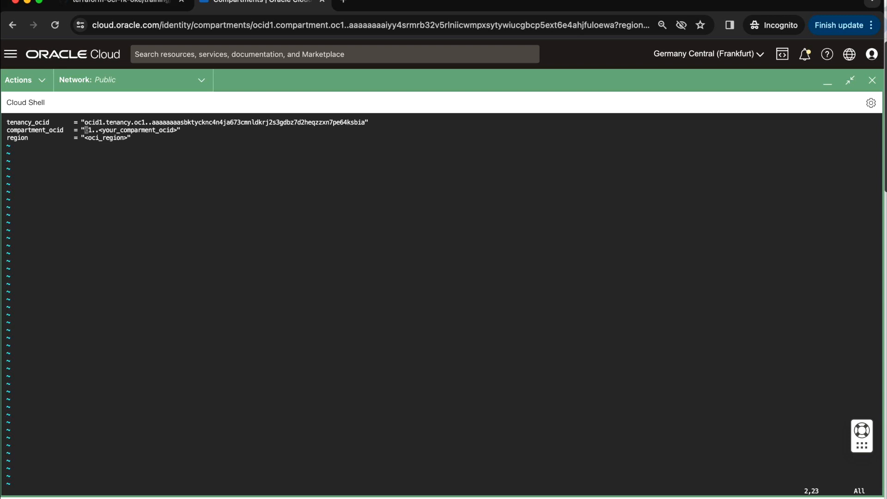
key("x")
key("x")
key("x")
key("x")
key("x")
key("x")
key("x")
key("x")
key("x")
key("x")
key("x")
key("x")
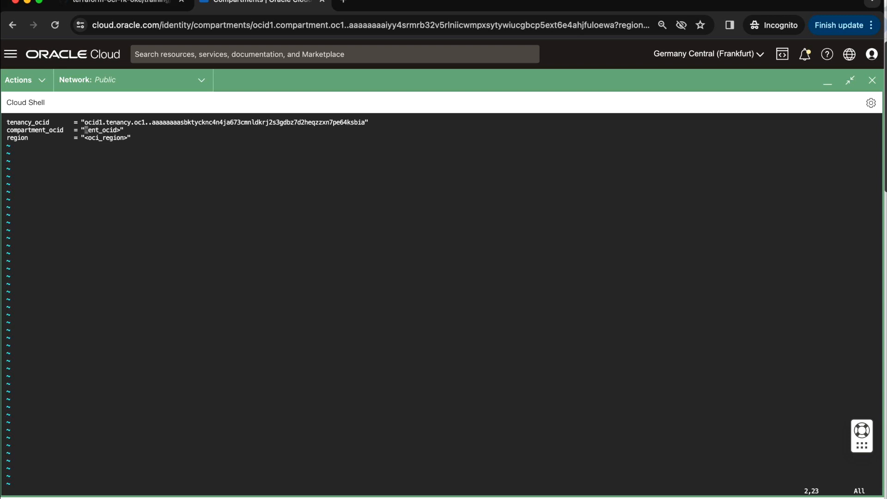
key("x")
key("x")
key("x")
key("x")
key("x")
key("x")
key("x")
type("id   = \"ocid1.compartment.oc1..aaaaaaaaiyy4srmrb32v5rlniicwmpxsytywiucgbcp5ext6e4ahjfuloewa")
Replace the region placeholder with eu-frankfurt-1.
key("Down")
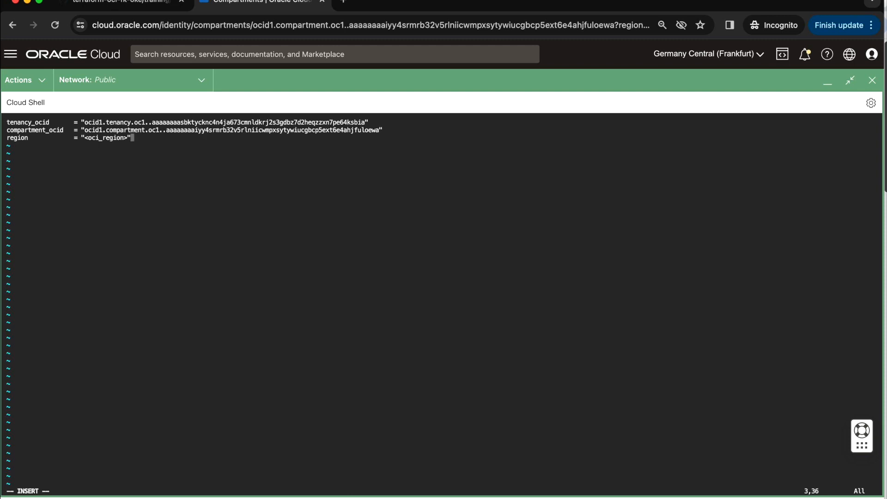
key("Left")
key("Left")
key("Left")
key("Left")
key("Left")
key("Left")
key("Left")
key("Left")
key("Left")
key("Escape")
key("x")
key("x")
key("x")
key("x")
key("x")
key("x")
key("i")
type("s-")
type("an")
type("fuer")
key("BackSpace")
key("BackSpace")
type("rt-1")
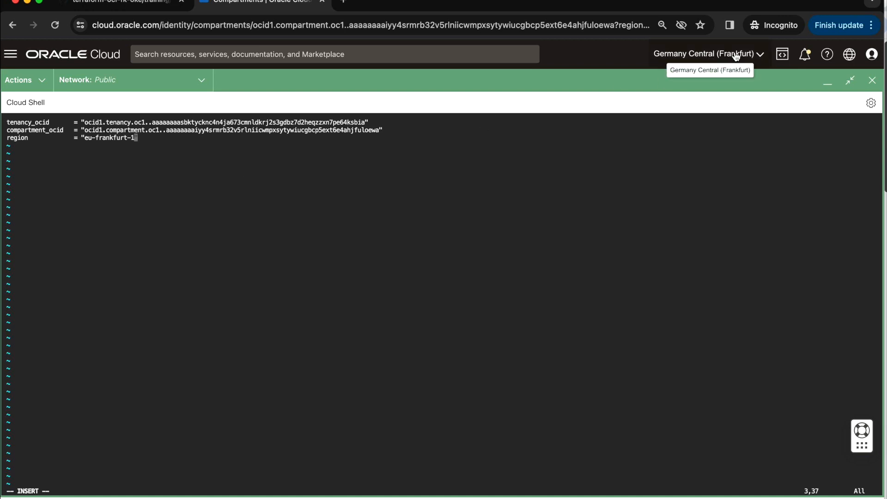
key("Escape")
type(":wq")
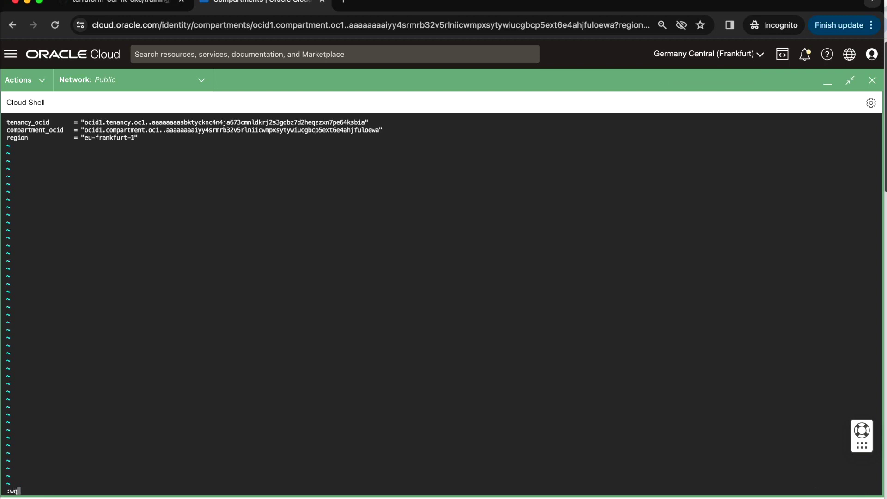
Save and quit vi, then copy terraform.tfvars.example to terraform.tfvars.
key("Return")
type("cp te")
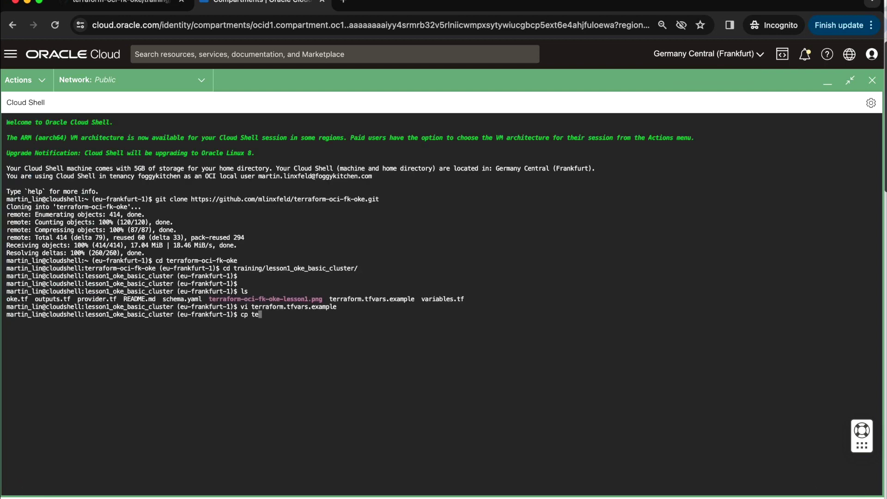
type("rraform")
key("Tab")
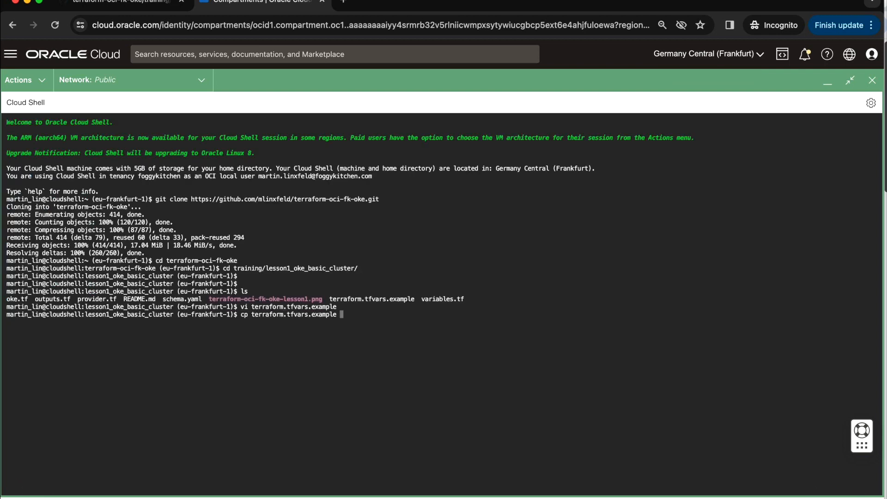
type("rraform")
type(".")
key("Tab")
key("BackSpace")
key("BackSpace")
key("BackSpace")
key("BackSpace")
key("BackSpace")
key("BackSpace")
key("Return")
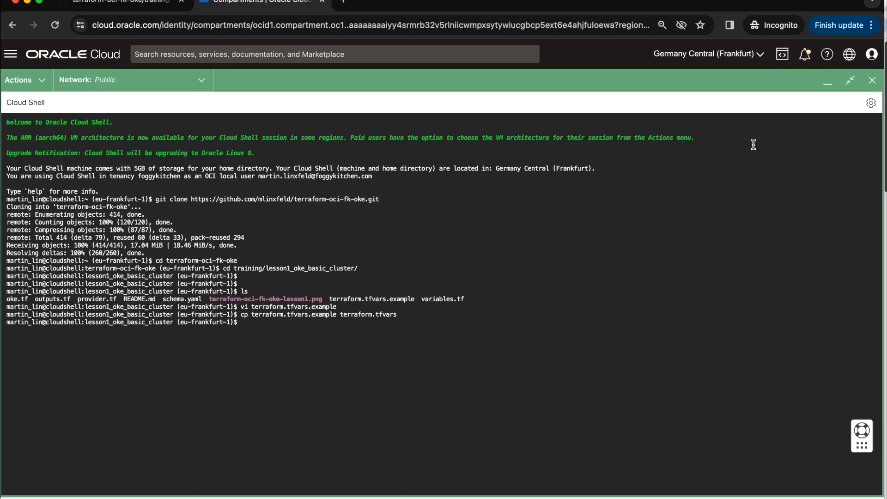
left_click(782, 56)
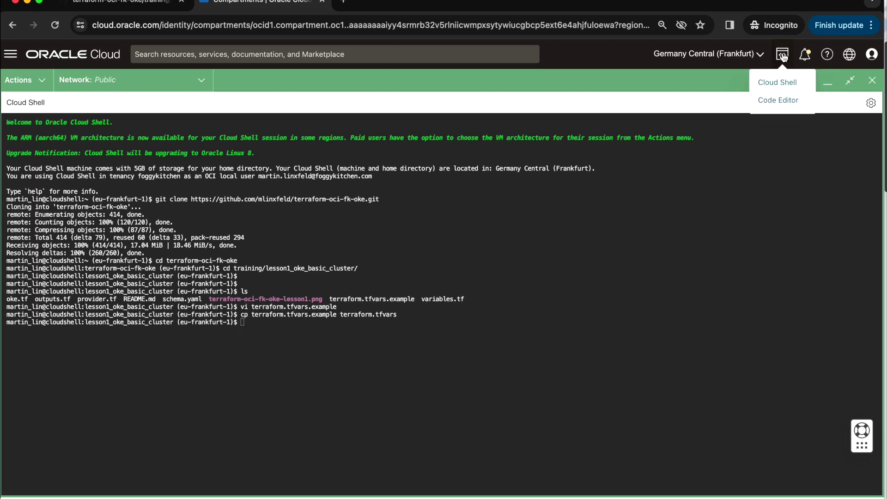
Launch Code Editor and exit the Cloud Shell terminal, leaving the Code Editor welcome page.
left_click(779, 100)
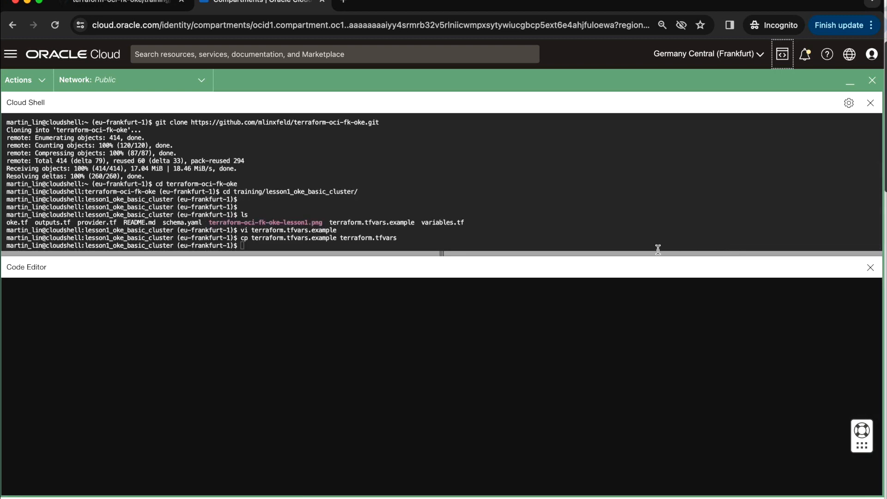
left_click(872, 103)
left_click(253, 324)
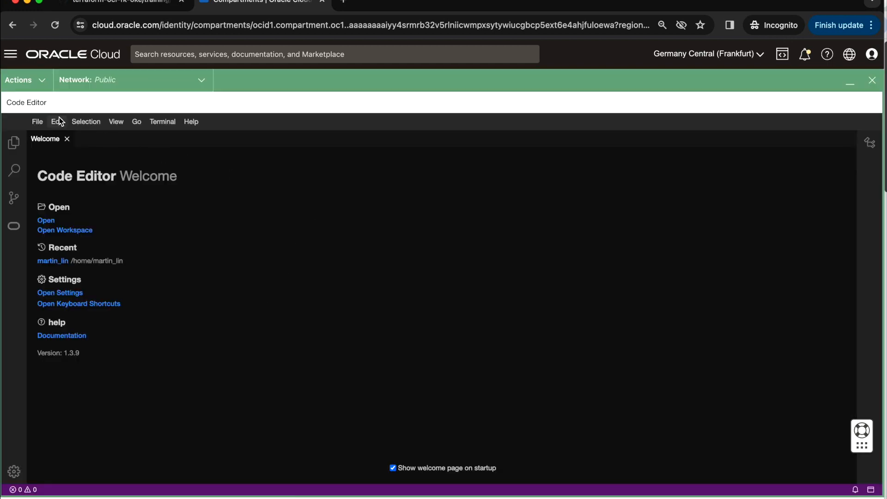
left_click(38, 122)
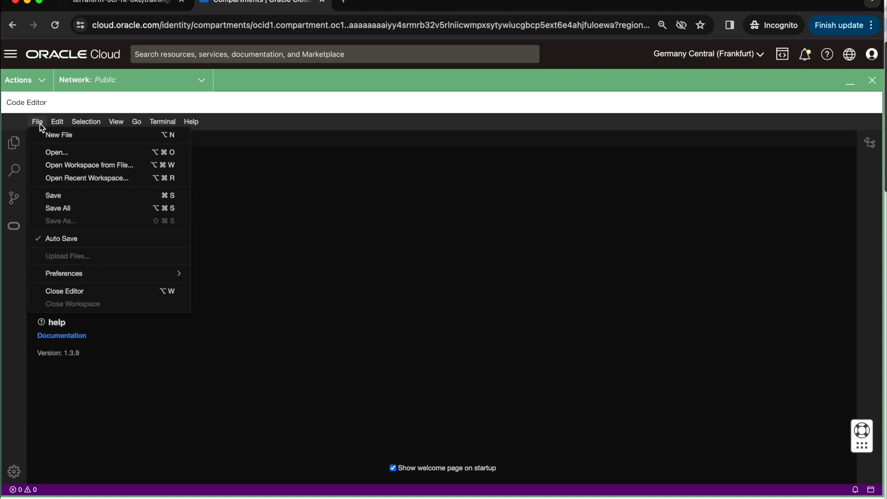
Open terraform-oci-fk-oke as the workspace and expand lesson1_oke_basic_cluster in Explorer.
left_click(57, 153)
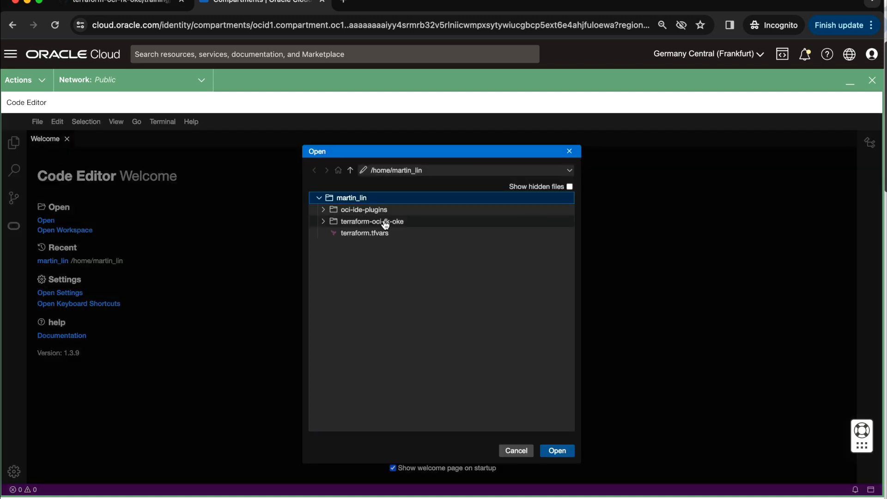
left_click(384, 223)
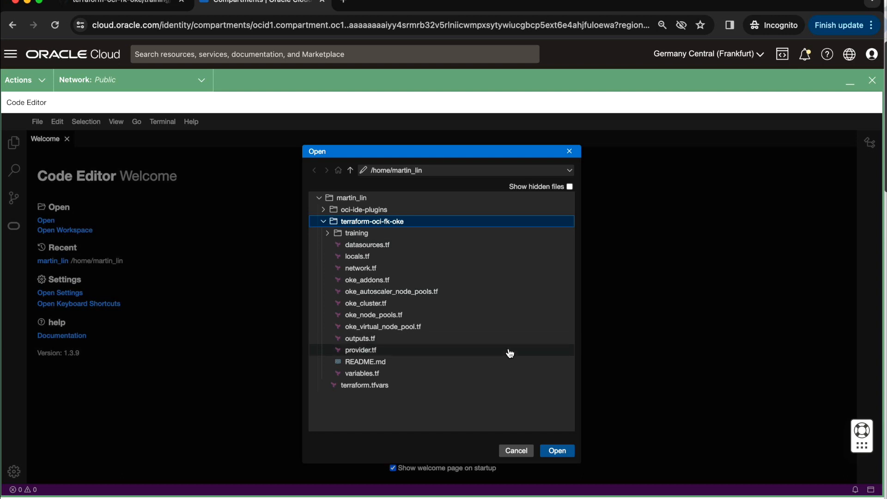
left_click(558, 450)
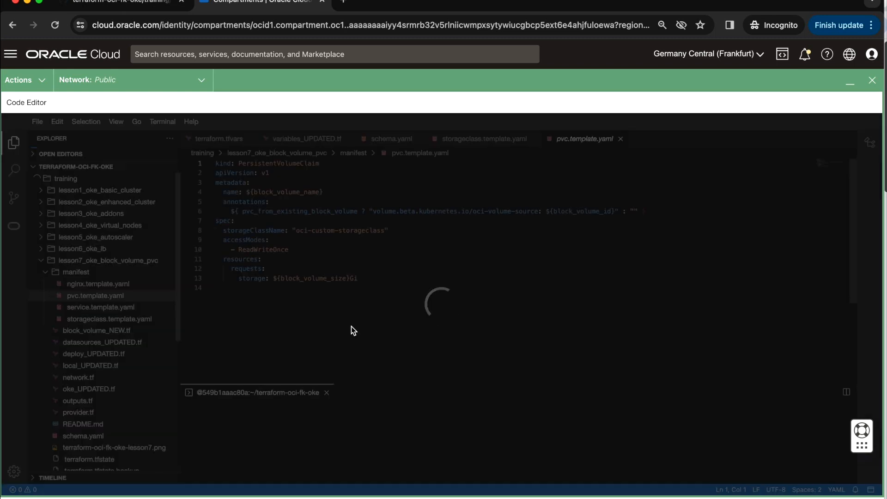
left_click(52, 261)
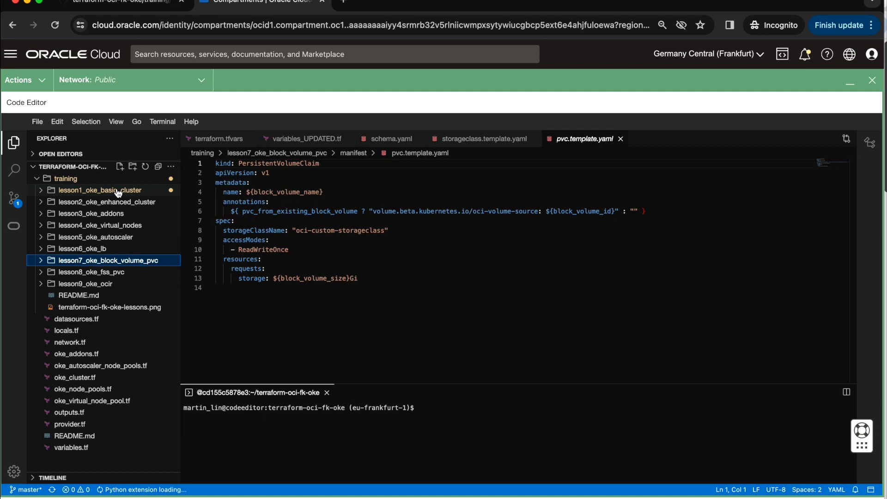
left_click(42, 193)
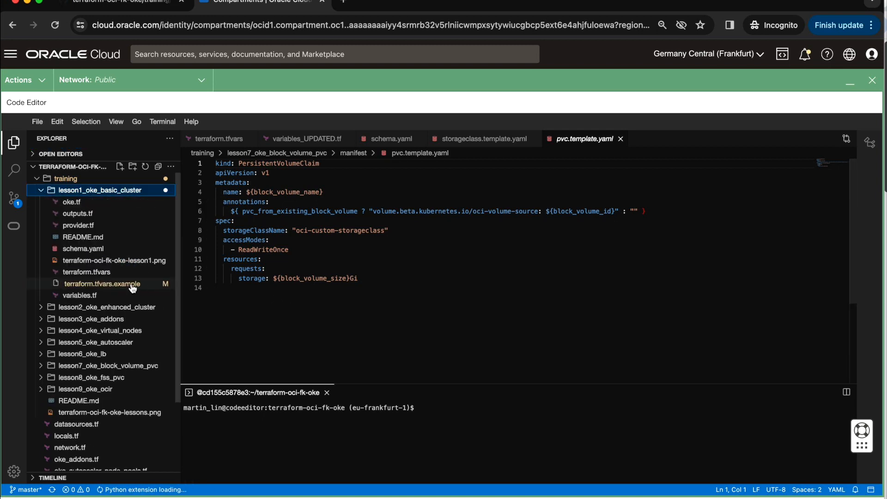
Change into lesson1_oke_basic_cluster and run terraform init to install the oci and tls providers.
left_click(415, 426)
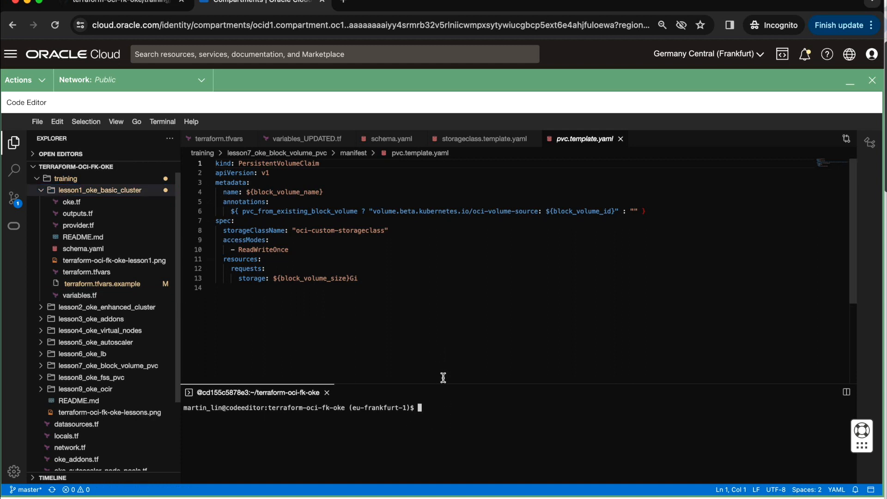
left_click_drag(443, 384, 441, 266)
type("cd ")
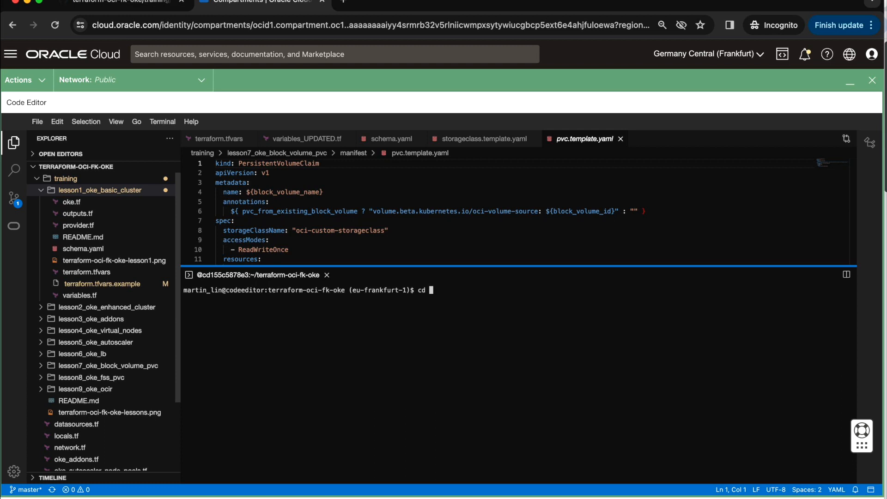
type("tr")
key("Tab")
type("esson1")
key("Tab")
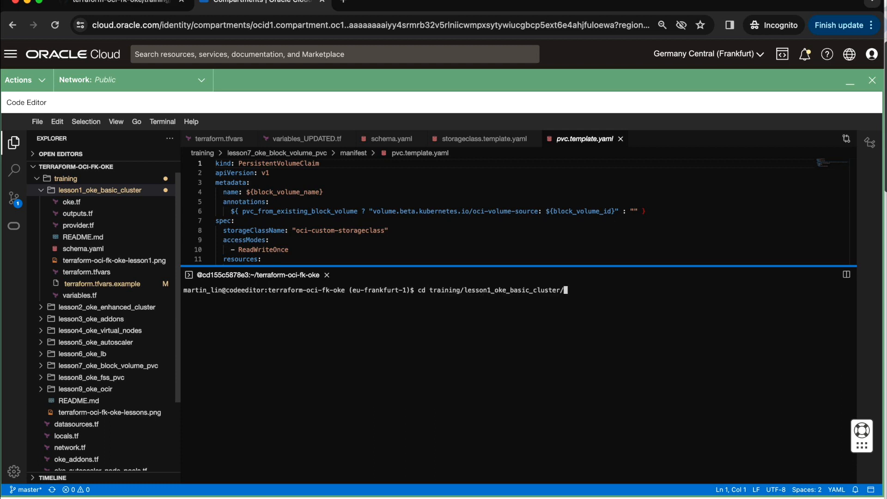
key("Return")
key("Return")
key("Return")
key("Return")
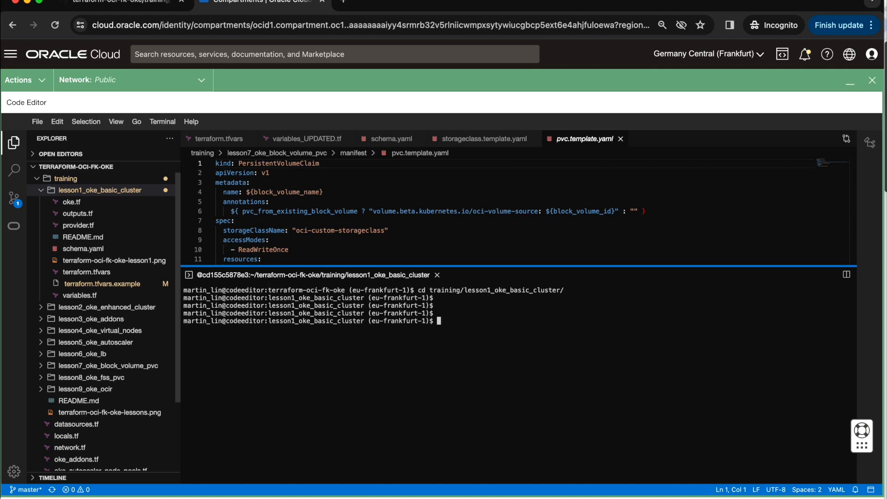
type("ter")
type("raform ")
type("init")
key("Return")
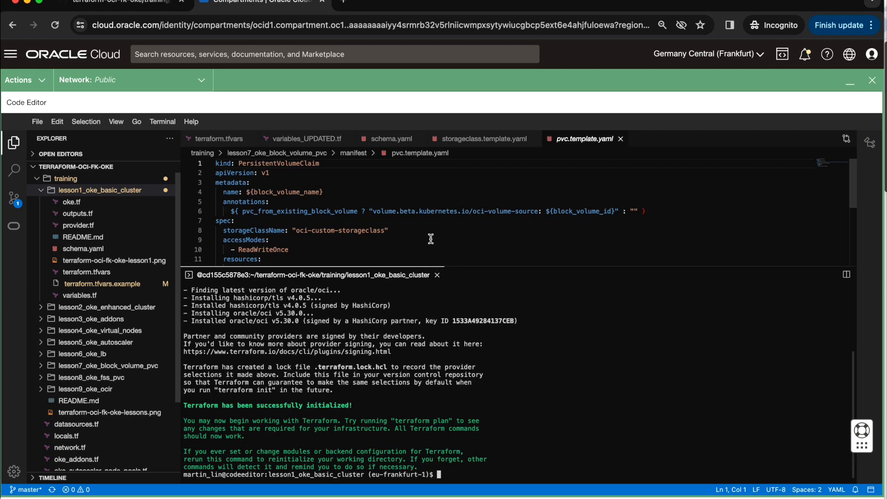
Close every open editor file, then bring up the basic cluster lesson's oke.tf.
left_click_drag(449, 266, 449, 349)
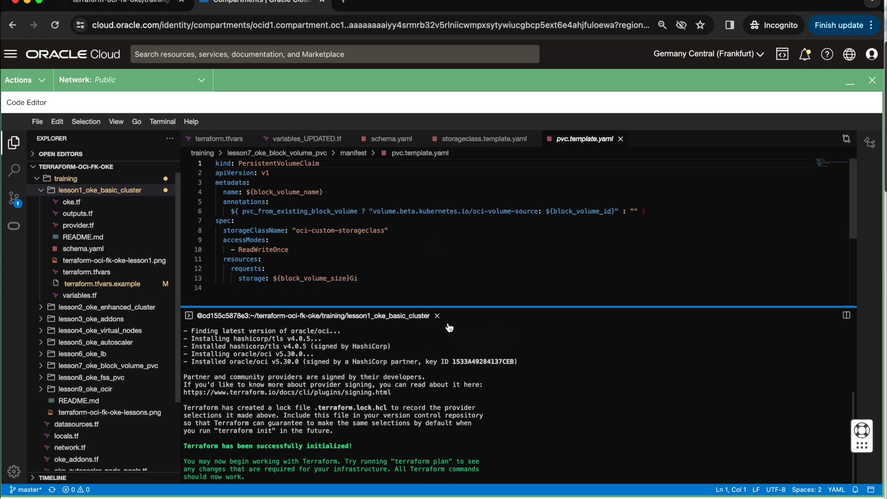
left_click(622, 139)
left_click(533, 139)
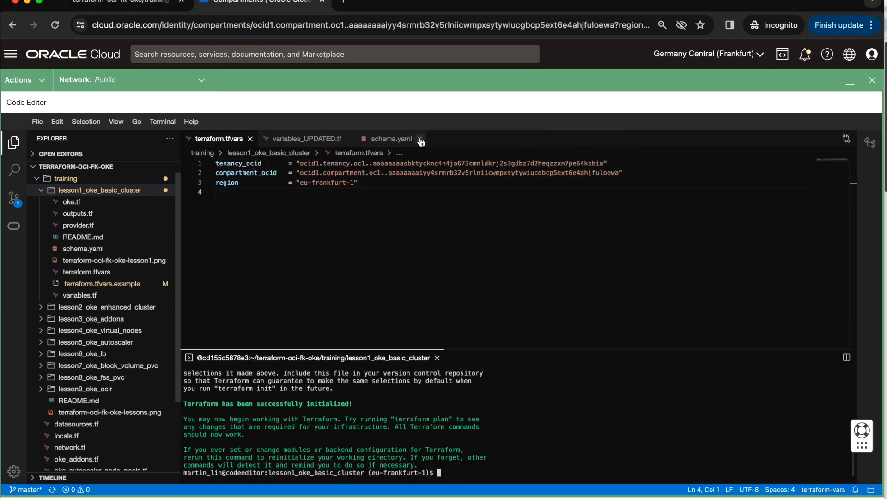
left_click(420, 140)
left_click(348, 139)
left_click(250, 138)
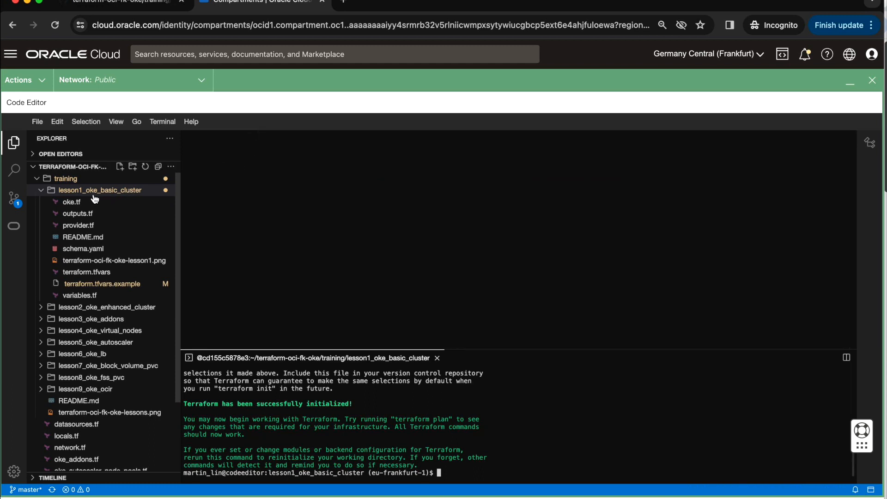
mouse_move(72, 202)
left_click(72, 201)
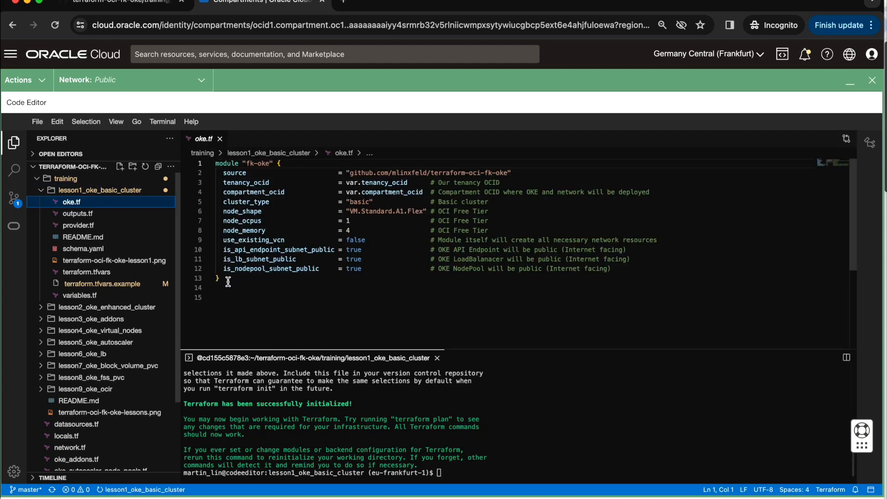
Review the fk-oke module in oke.tf, highlighting its cluster_type basic setting.
left_click_drag(228, 282, 212, 164)
left_click(268, 293)
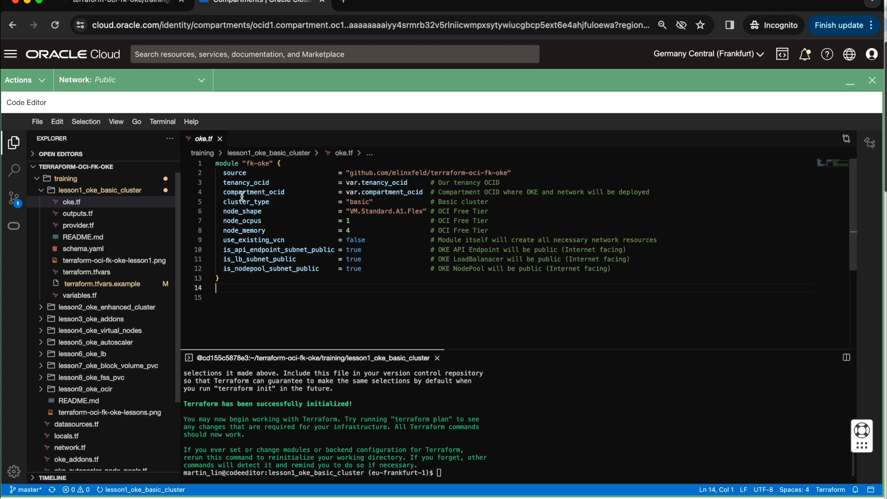
mouse_move(220, 202)
left_mouse_down()
mouse_move(475, 211)
mouse_move(497, 200)
left_mouse_up()
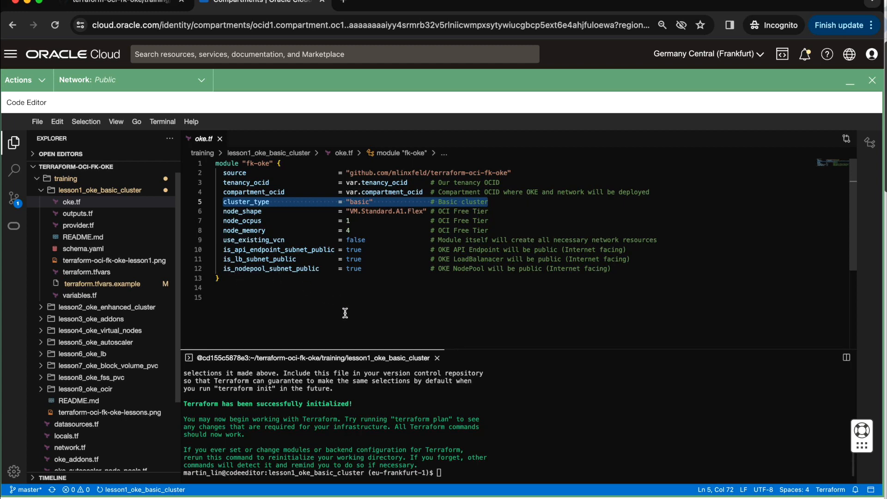
left_click(429, 421)
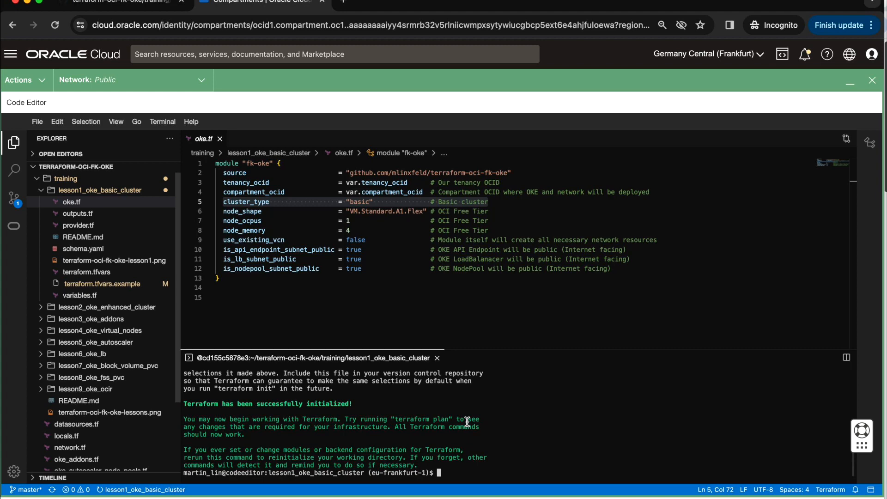
type("terraform apply")
Run terraform apply, producing a plan of 14 resources to add awaiting approval.
key("Return")
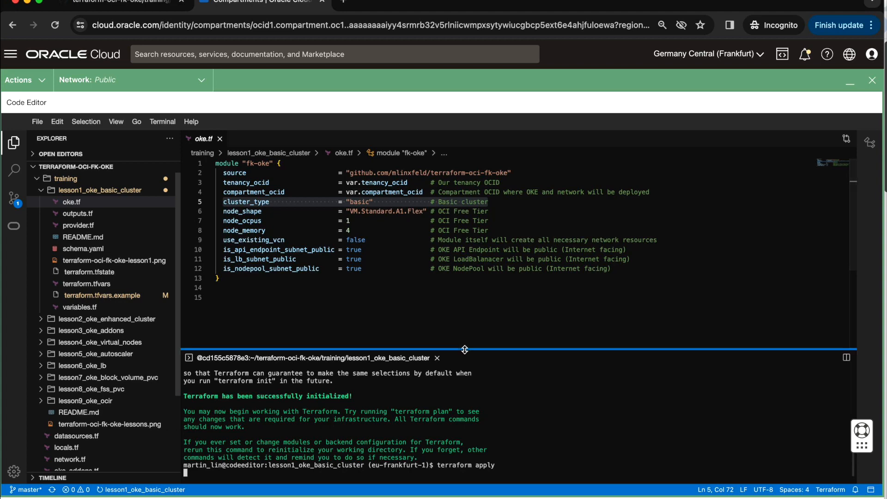
left_click_drag(465, 350, 464, 176)
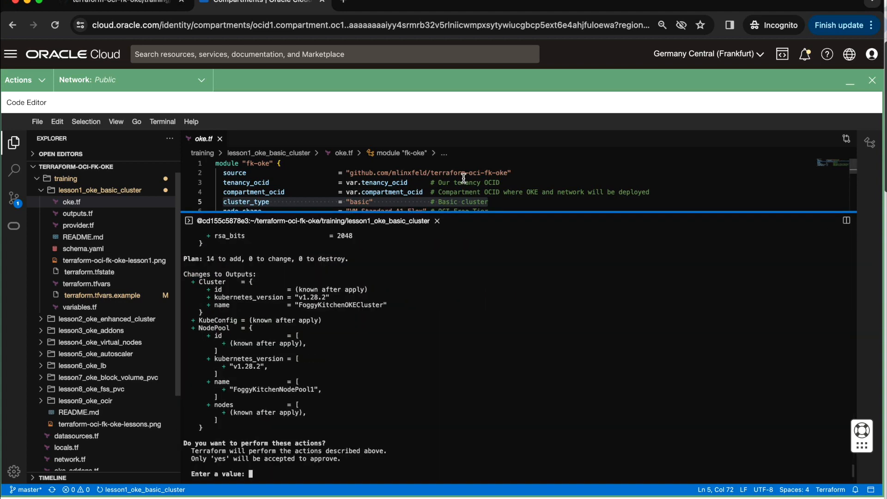
scroll(430, 288, "up", 3)
scroll(430, 289, "up", 1)
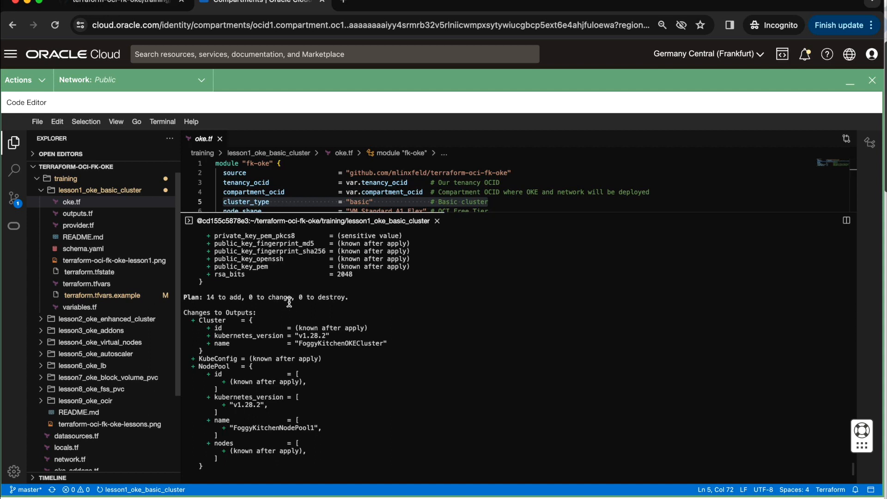
scroll(286, 302, "up", 1)
scroll(288, 305, "up", 1)
scroll(289, 304, "up", 2)
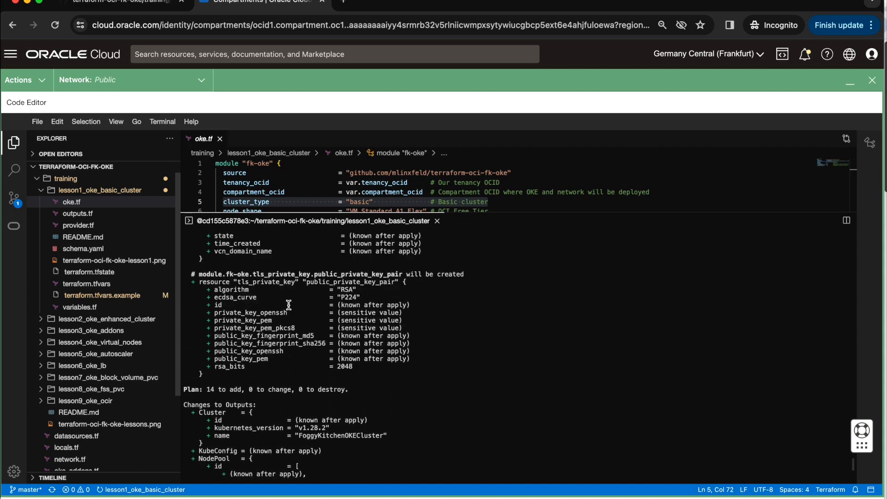
scroll(288, 306, "up", 1)
scroll(289, 305, "up", 1)
scroll(288, 305, "up", 1)
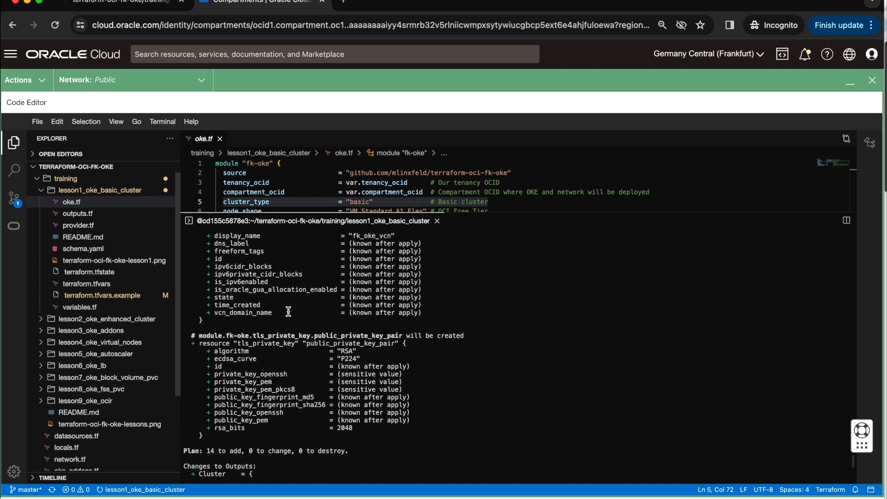
scroll(289, 312, "up", 1)
scroll(289, 311, "up", 2)
scroll(289, 311, "up", 1)
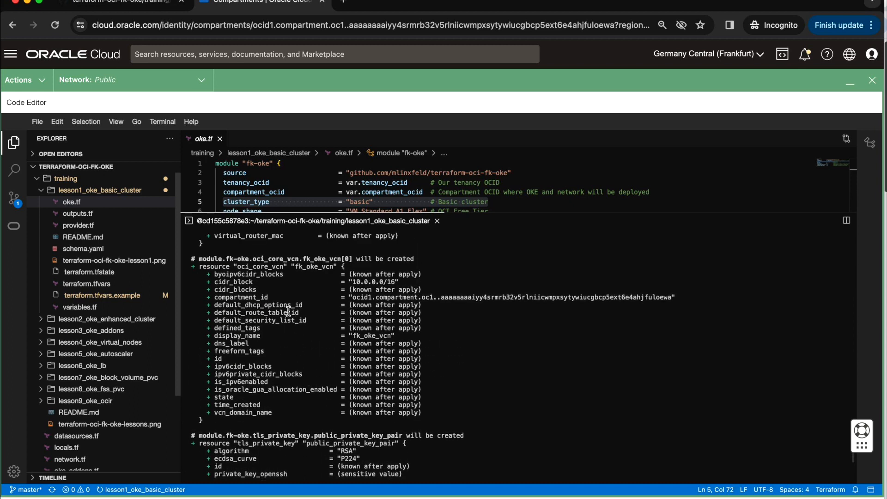
scroll(293, 308, "up", 3)
scroll(293, 308, "up", 2)
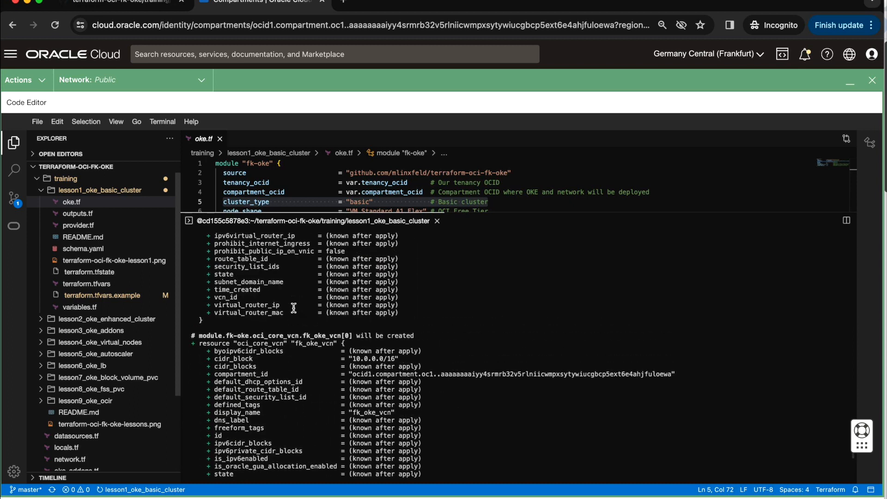
scroll(293, 309, "up", 4)
scroll(293, 309, "up", 3)
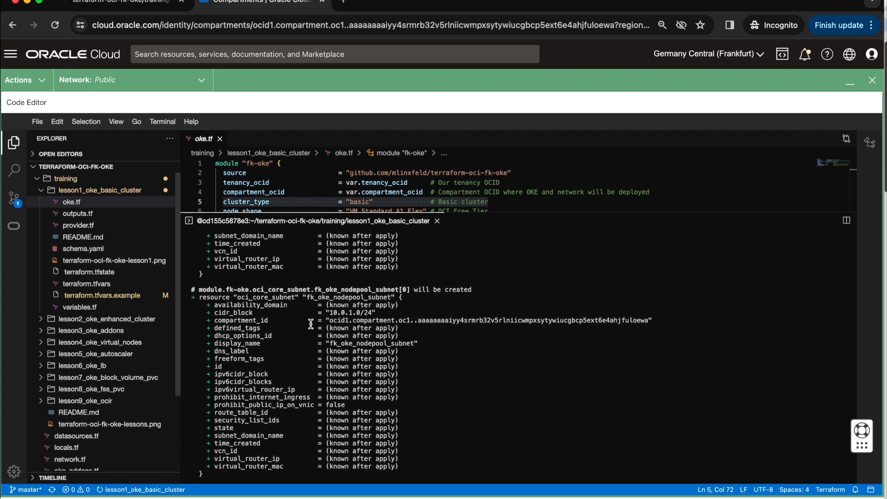
scroll(322, 319, "up", 3)
scroll(322, 319, "up", 3)
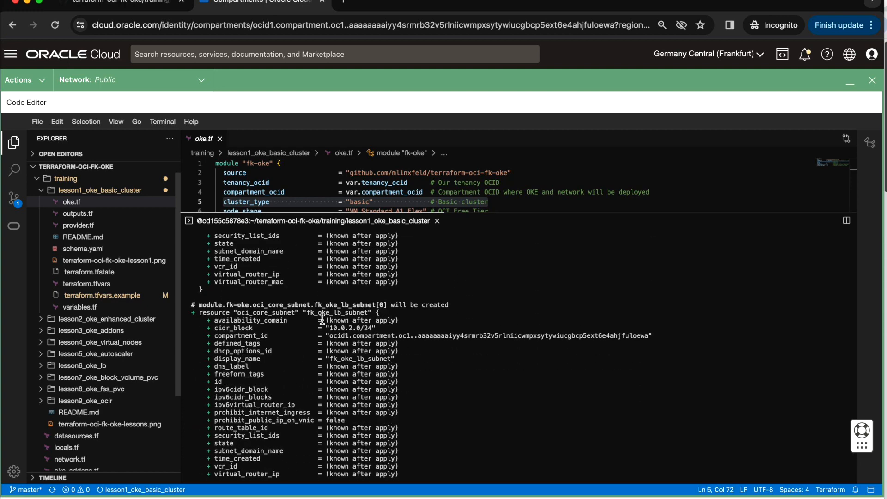
scroll(322, 319, "up", 1)
scroll(322, 326, "up", 2)
scroll(323, 332, "up", 4)
scroll(323, 338, "up", 1)
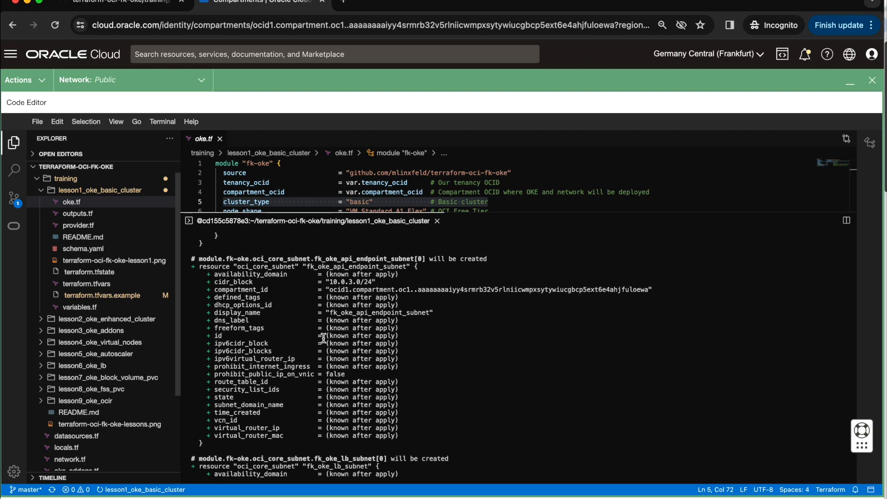
scroll(324, 338, "up", 1)
scroll(326, 338, "up", 2)
scroll(328, 337, "up", 2)
scroll(329, 332, "up", 4)
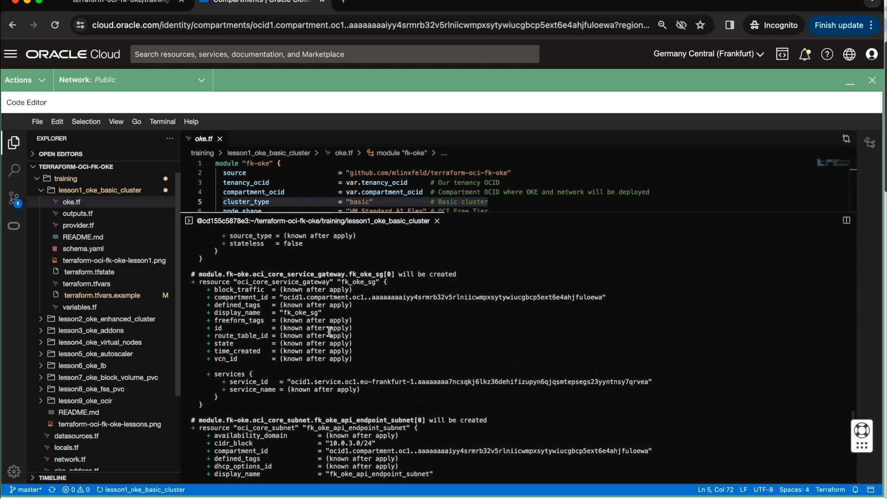
scroll(329, 332, "up", 1)
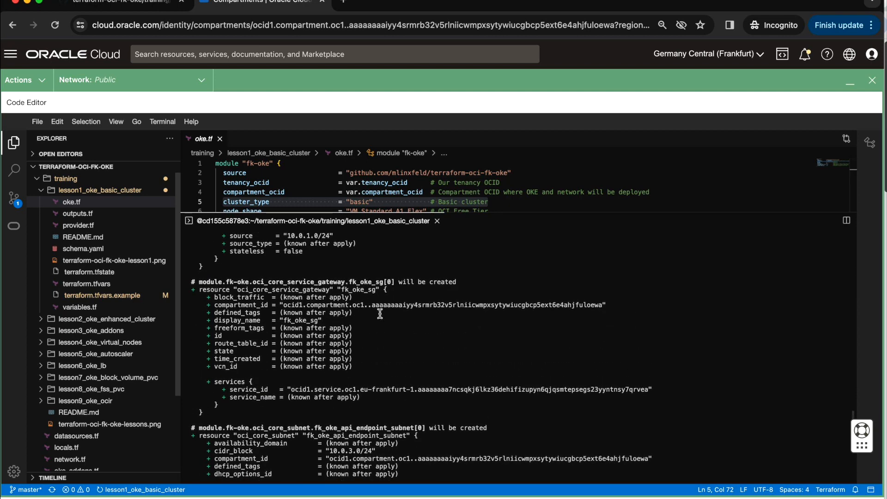
scroll(380, 313, "up", 4)
scroll(380, 313, "up", 2)
scroll(380, 313, "up", 4)
scroll(380, 313, "up", 4)
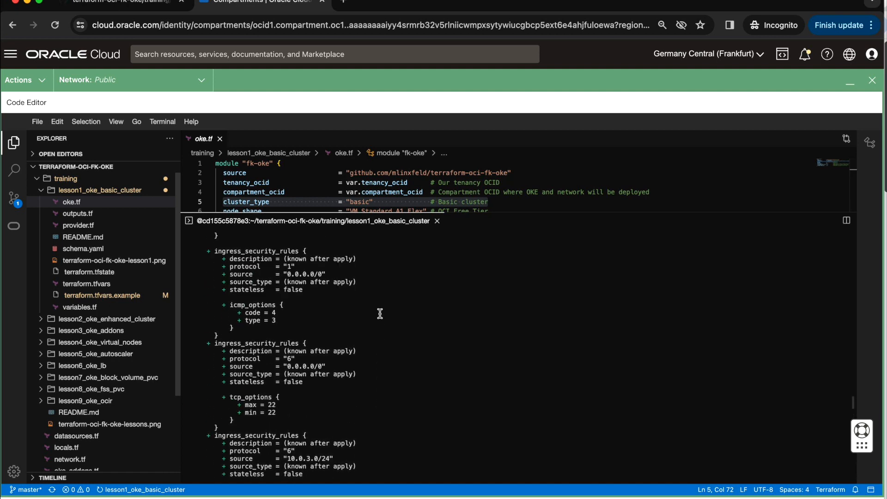
scroll(380, 313, "up", 3)
scroll(380, 314, "up", 3)
scroll(380, 314, "up", 3)
scroll(380, 314, "up", 3)
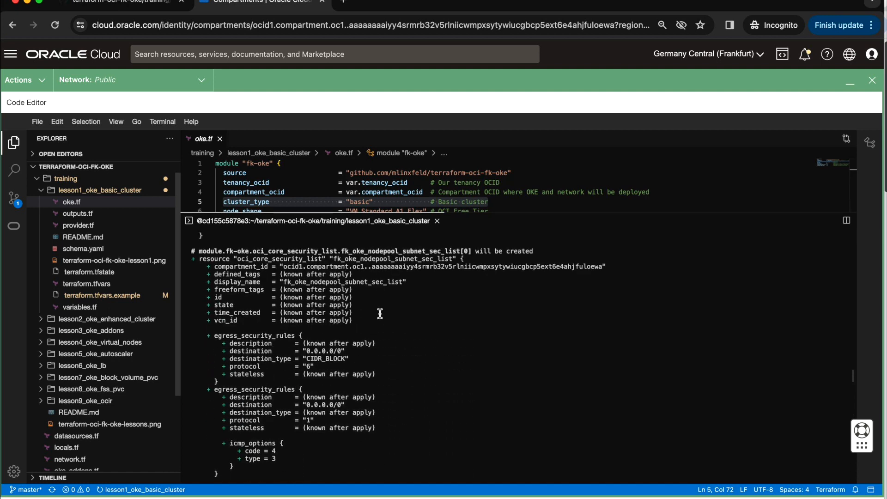
scroll(380, 313, "up", 3)
scroll(380, 313, "up", 3)
scroll(380, 314, "up", 2)
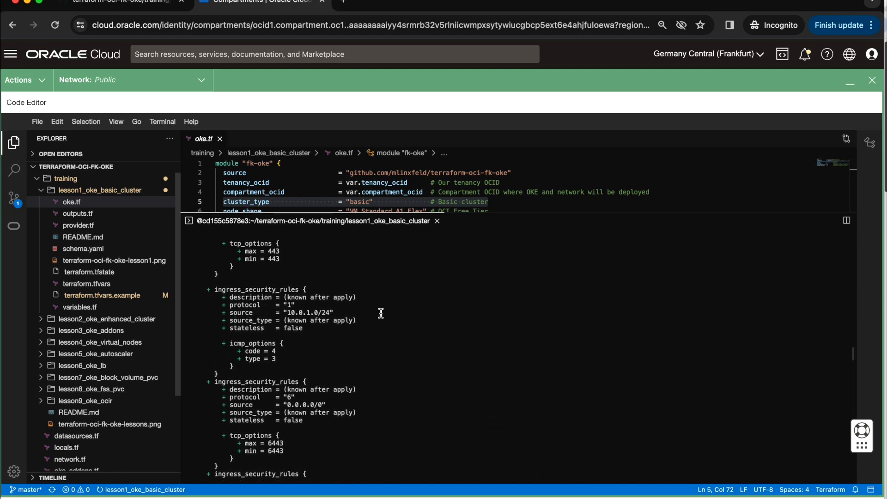
scroll(381, 313, "up", 2)
scroll(380, 314, "up", 3)
scroll(380, 313, "up", 3)
scroll(380, 313, "up", 2)
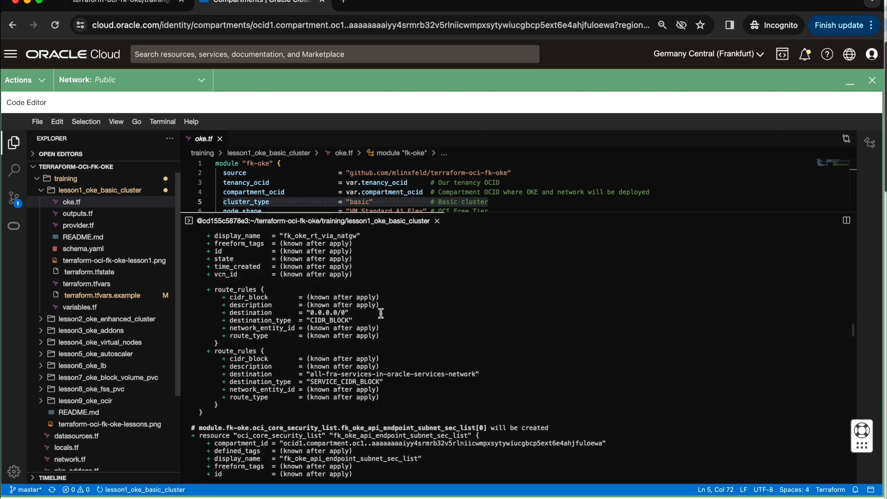
scroll(380, 313, "up", 3)
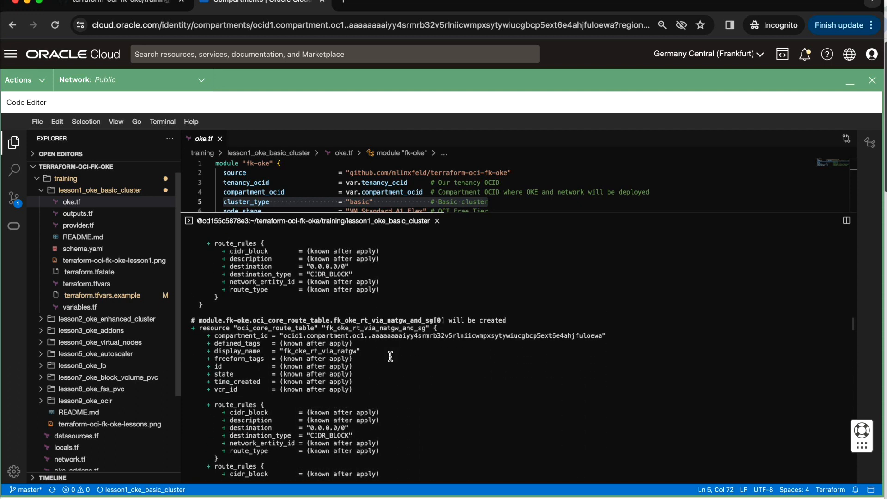
scroll(389, 359, "up", 1)
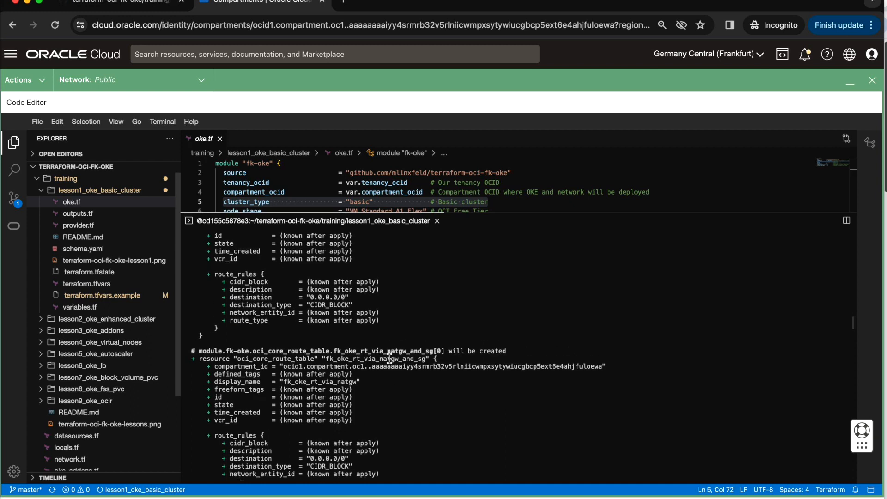
scroll(390, 361, "up", 2)
scroll(391, 367, "up", 2)
scroll(390, 373, "up", 1)
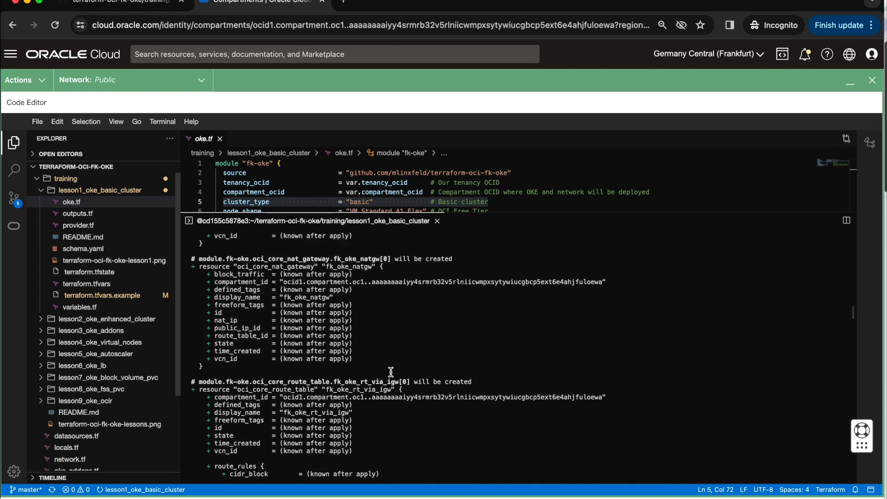
scroll(390, 372, "up", 2)
scroll(390, 385, "up", 2)
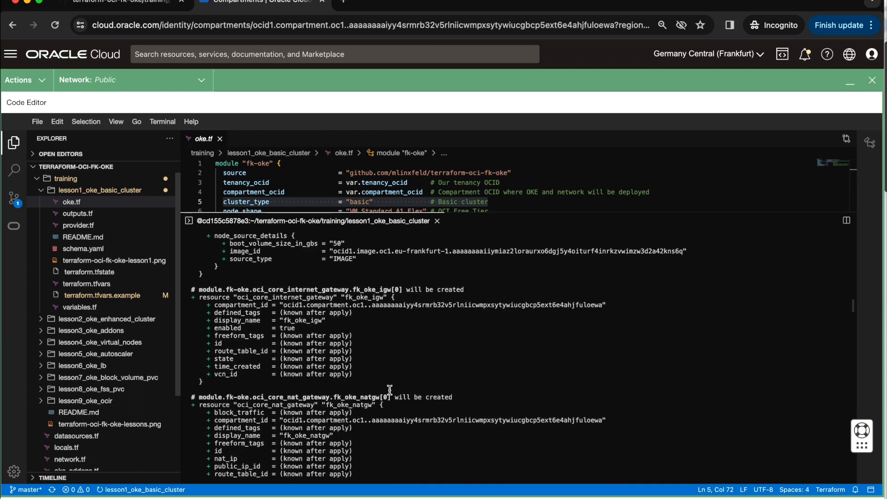
scroll(390, 388, "up", 1)
scroll(398, 359, "up", 1)
scroll(398, 359, "up", 2)
scroll(398, 359, "up", 2)
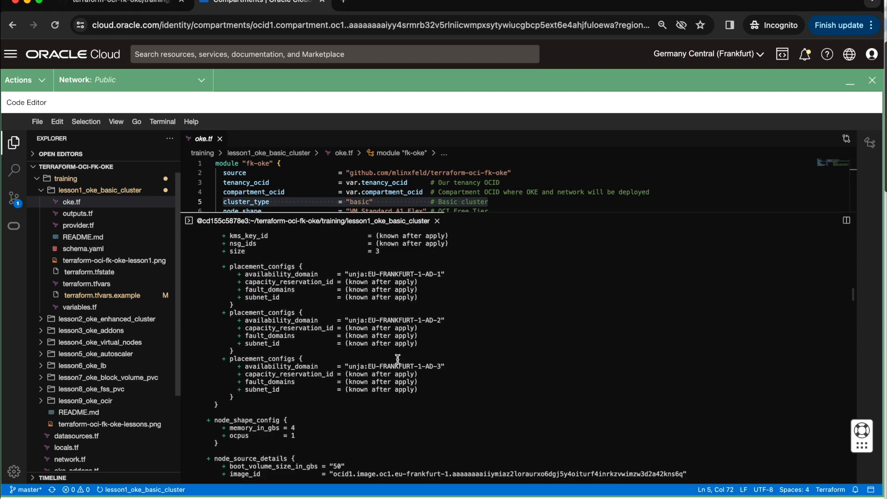
scroll(397, 359, "up", 2)
scroll(398, 359, "up", 3)
scroll(397, 359, "up", 3)
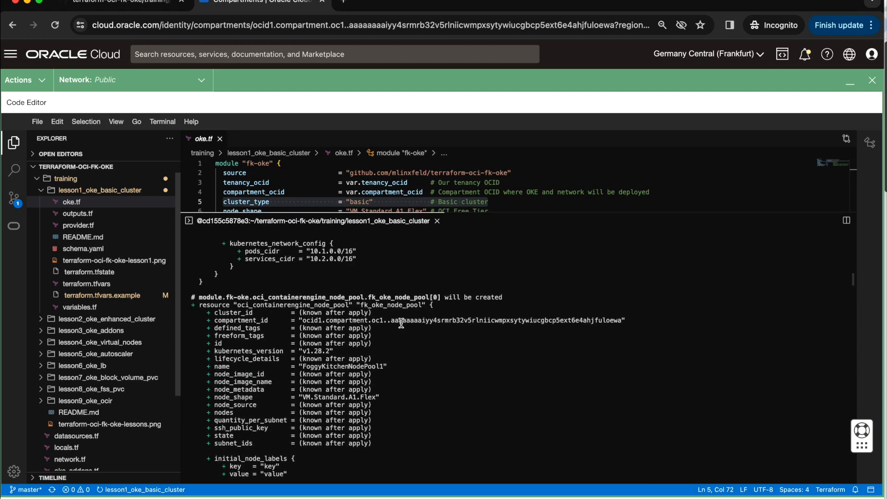
scroll(413, 312, "up", 1)
scroll(412, 312, "up", 5)
scroll(412, 312, "up", 3)
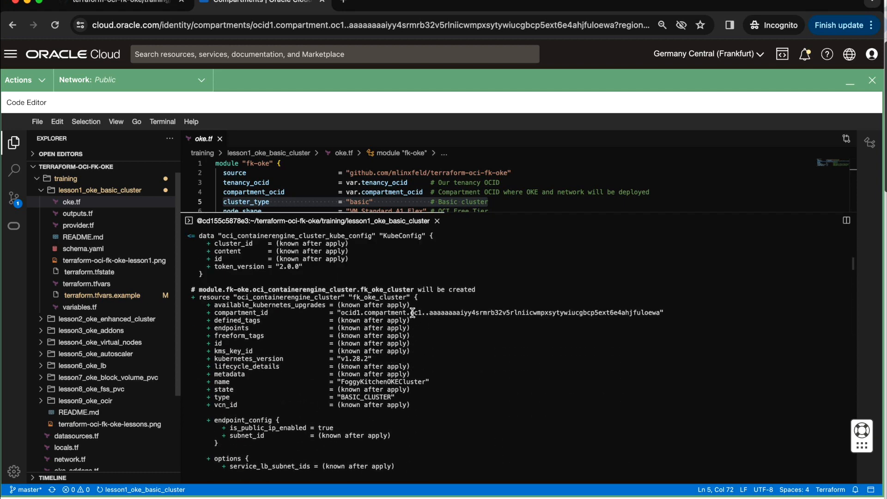
scroll(412, 312, "up", 2)
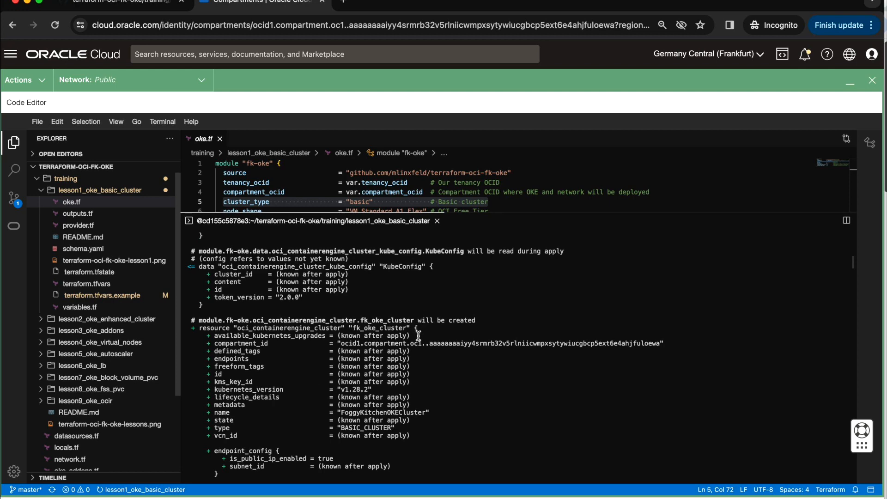
scroll(418, 336, "up", 2)
scroll(418, 337, "up", 2)
scroll(417, 343, "up", 2)
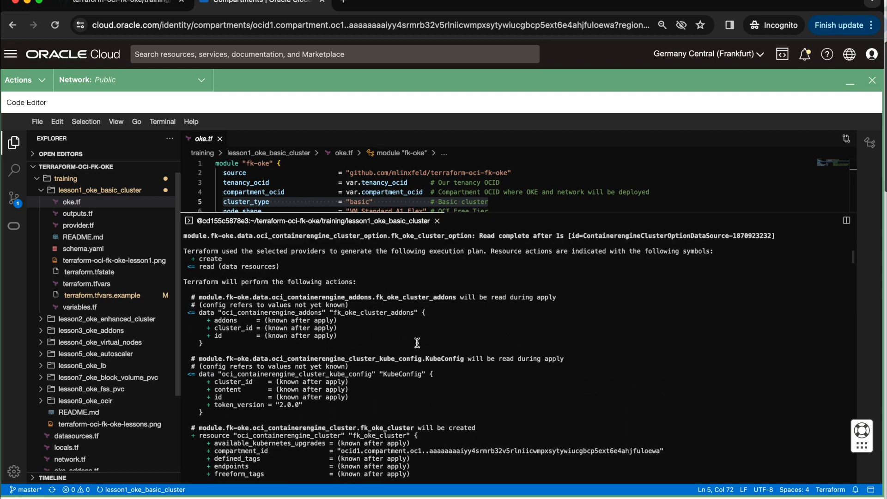
scroll(414, 349, "down", 1)
scroll(413, 354, "down", 5)
scroll(412, 358, "down", 5)
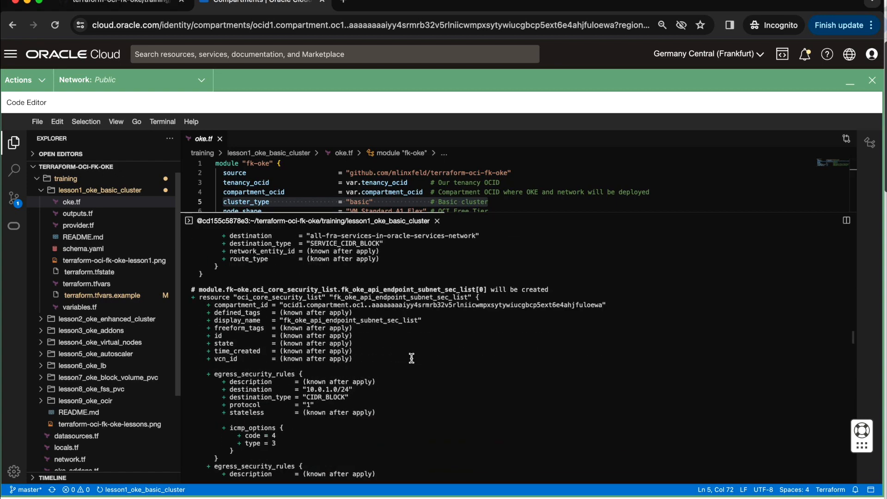
scroll(412, 359, "down", 5)
scroll(412, 359, "down", 5)
scroll(411, 358, "down", 5)
scroll(412, 359, "down", 5)
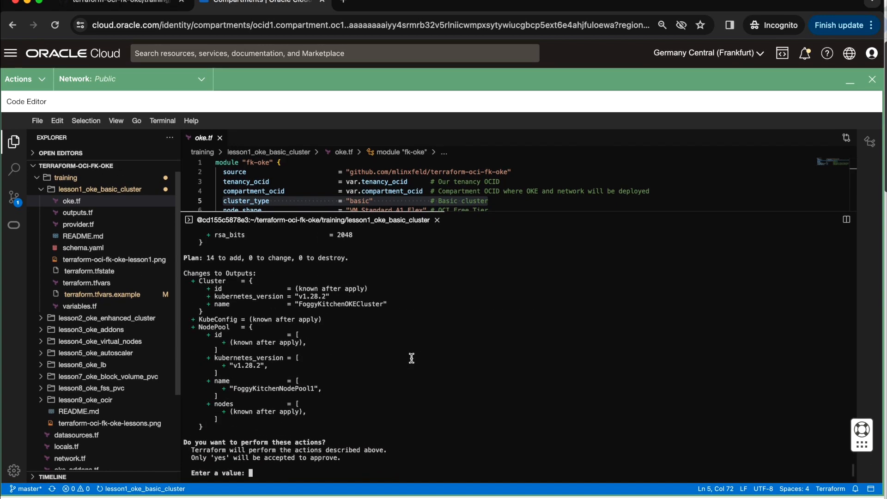
type("yes")
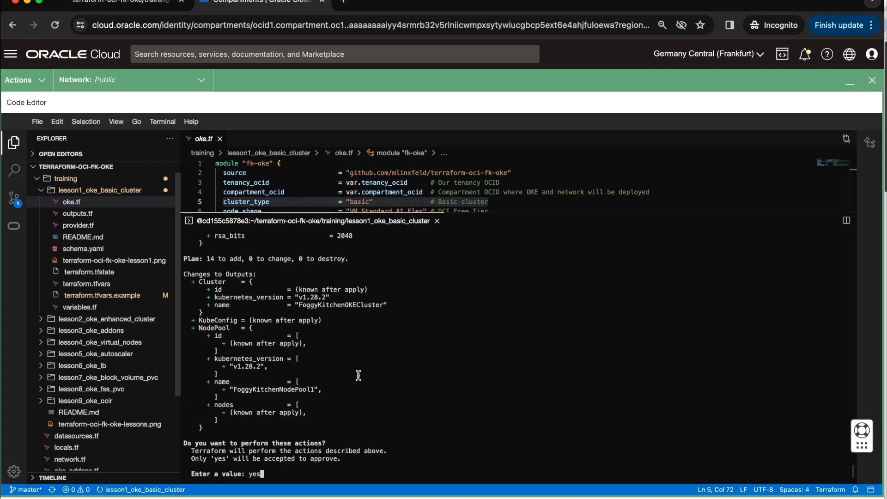
Answer yes to the apply prompt so the 14 resources start being created.
key("Return")
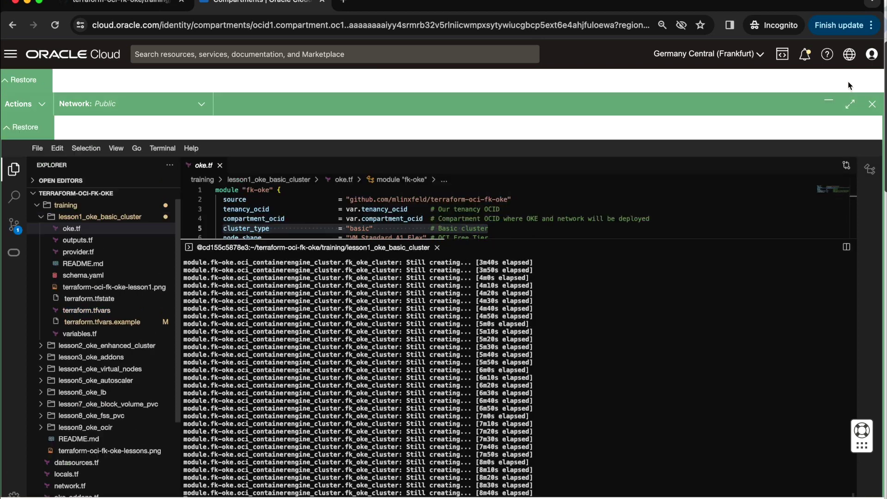
Minimize the Code Editor and go to the fk_oke_vcn network's details under Virtual cloud networks.
left_click(848, 85)
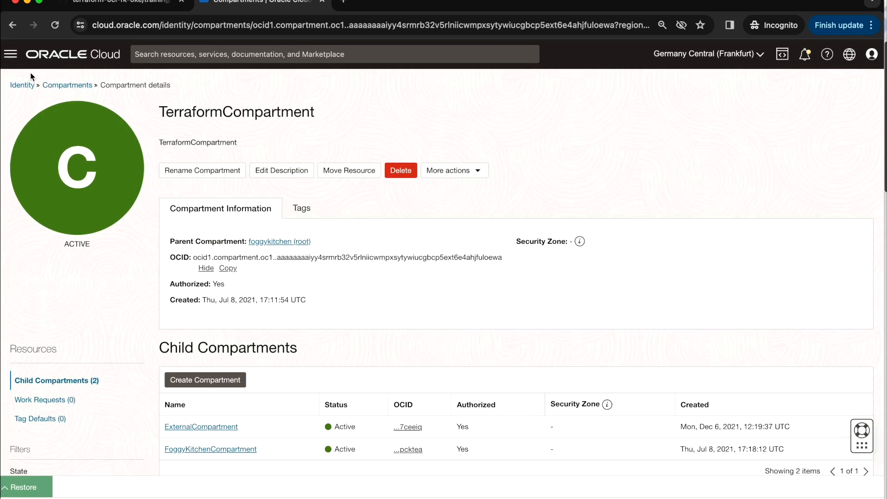
left_click(11, 54)
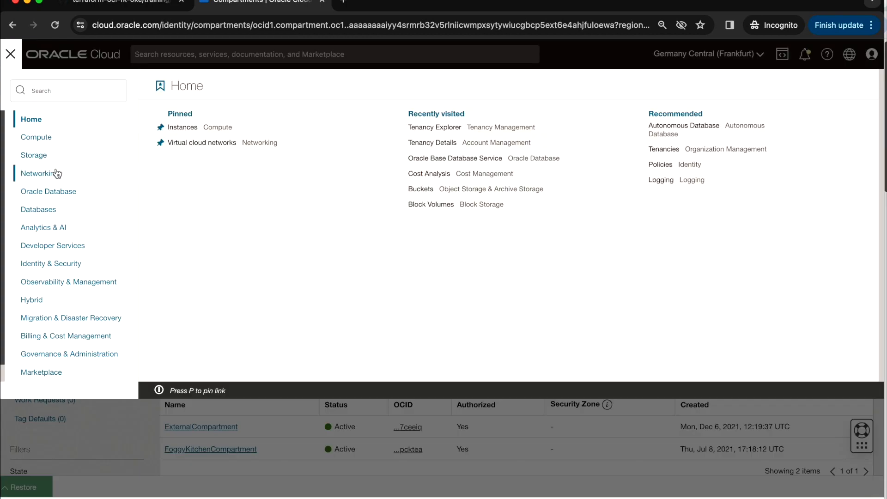
mouse_move(39, 173)
left_click(198, 134)
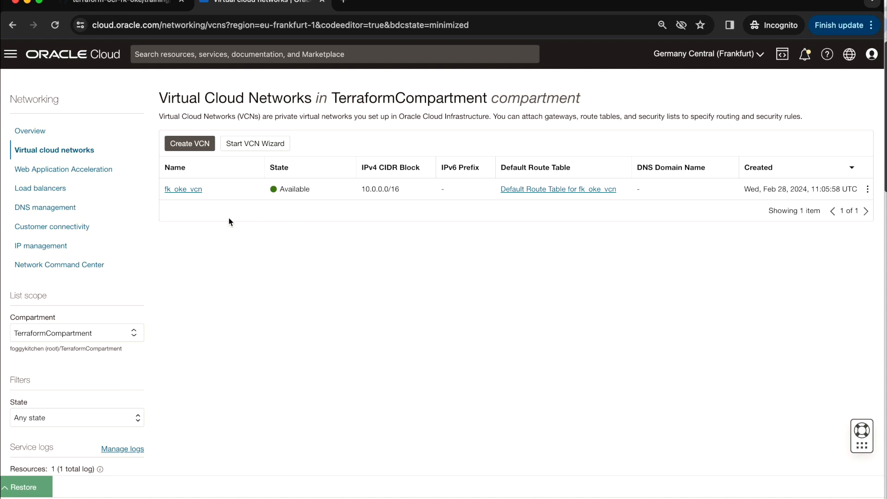
left_click(186, 193)
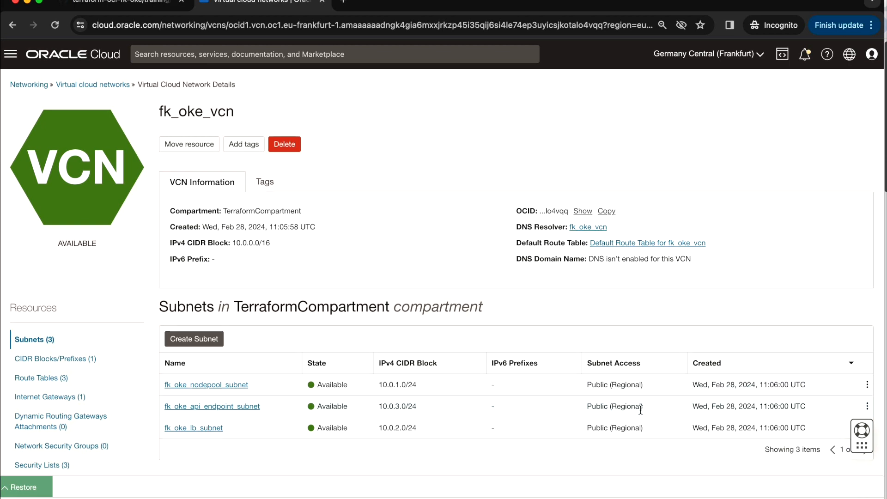
scroll(644, 395, "down", 3)
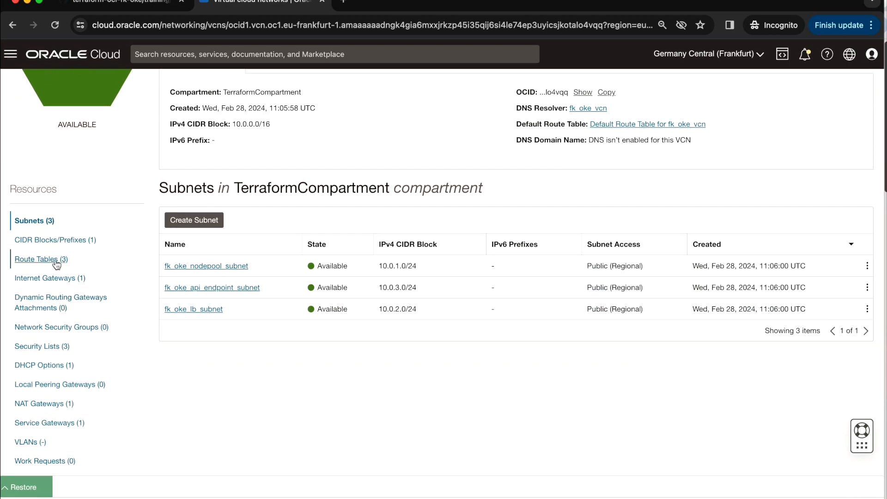
Review the VCN's route tables, internet, NAT and service gateways, and security lists.
left_click(55, 263)
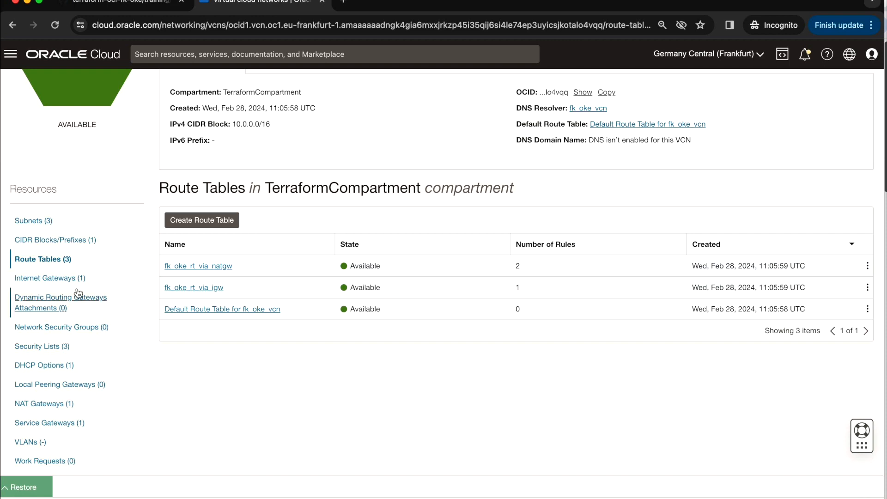
left_click(58, 279)
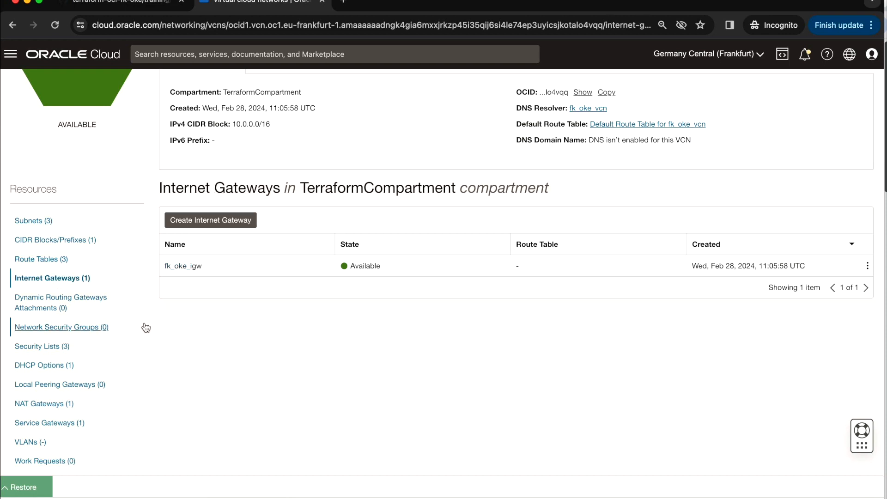
scroll(118, 387, "down", 1)
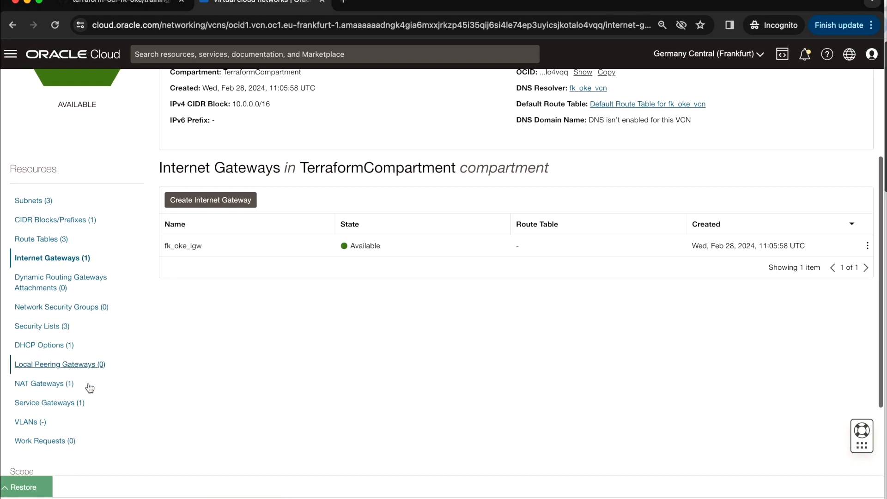
left_click(60, 381)
left_click(56, 399)
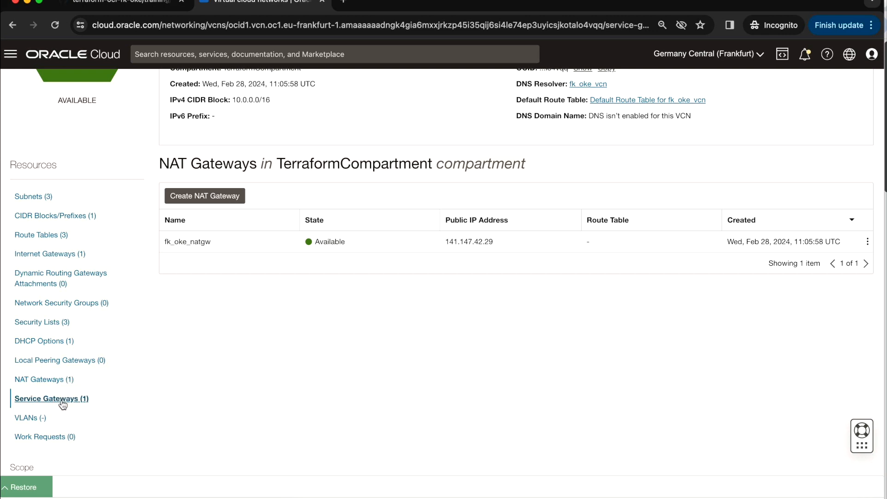
scroll(213, 328, "up", 1)
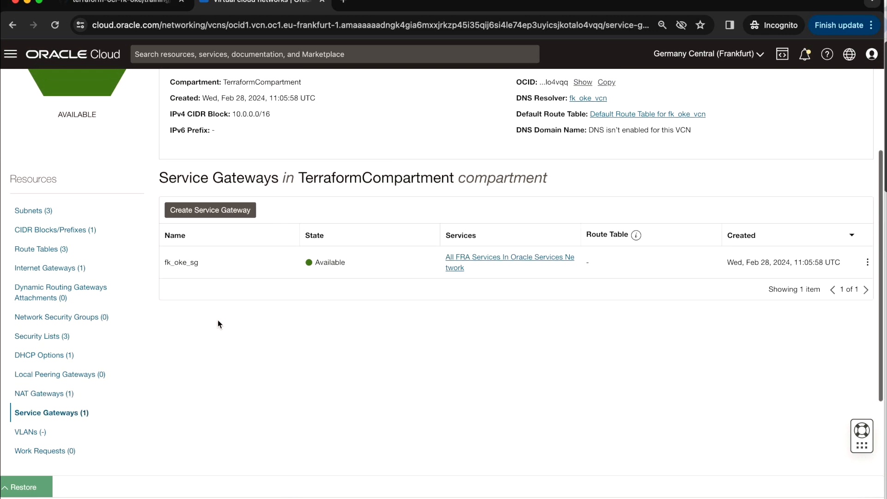
scroll(218, 324, "up", 2)
scroll(217, 321, "up", 1)
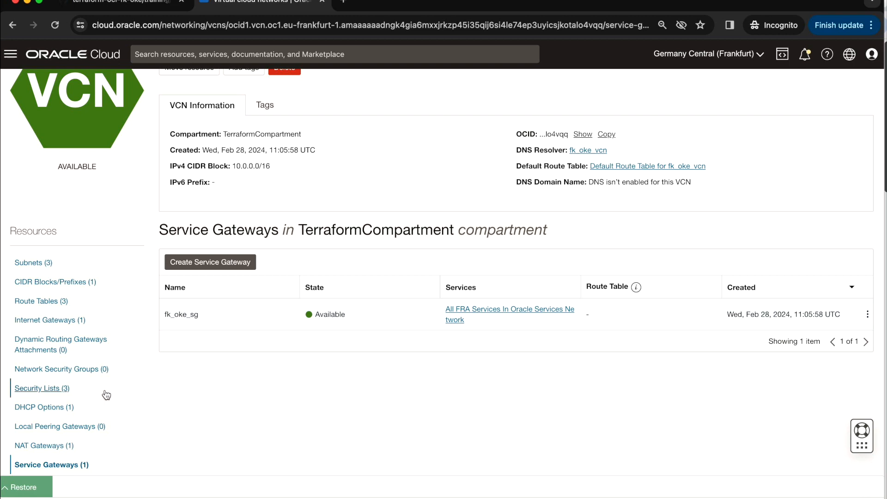
left_click(43, 389)
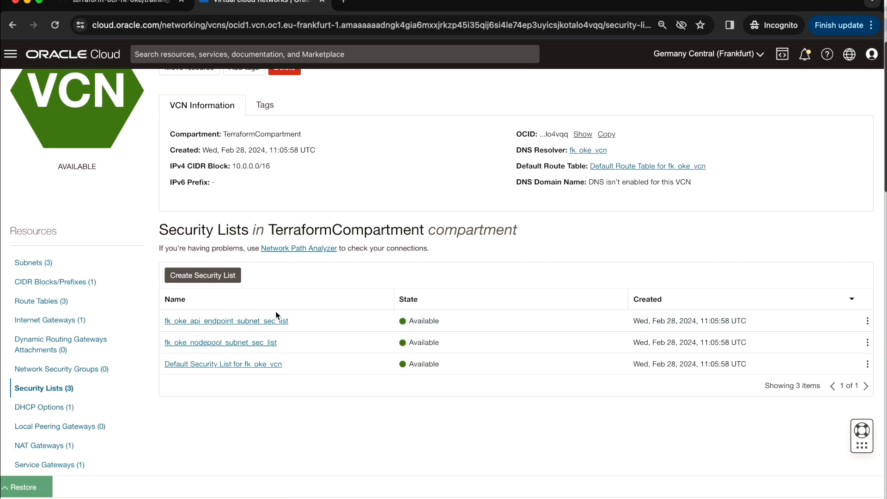
scroll(209, 208, "up", 2)
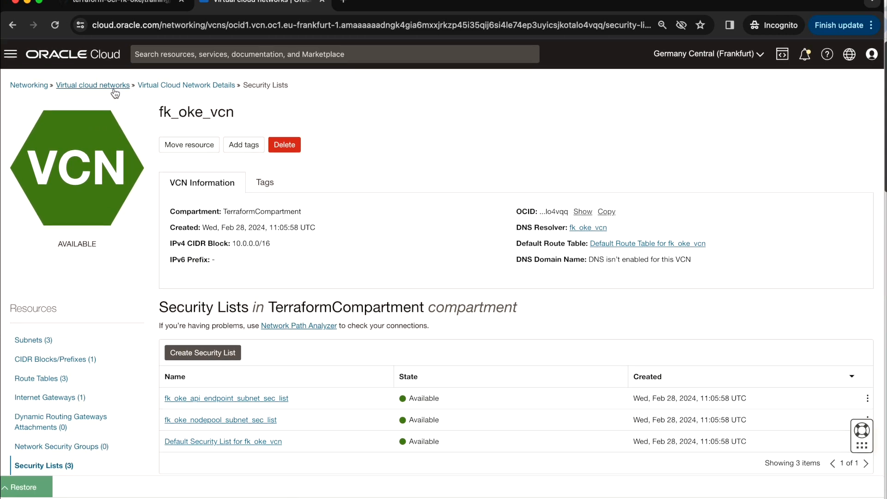
Go to Kubernetes Clusters under Developer Services and view FoggyKitchenOKECluster's details.
left_click(11, 55)
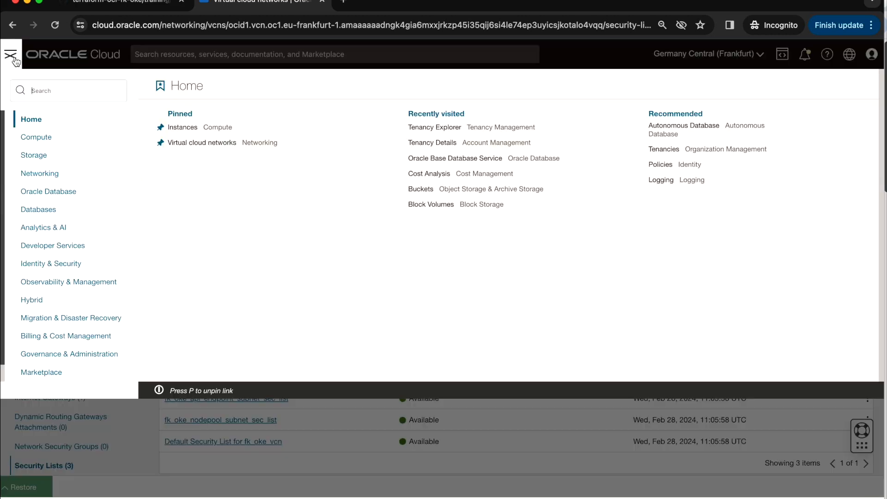
left_click(67, 247)
left_click(236, 128)
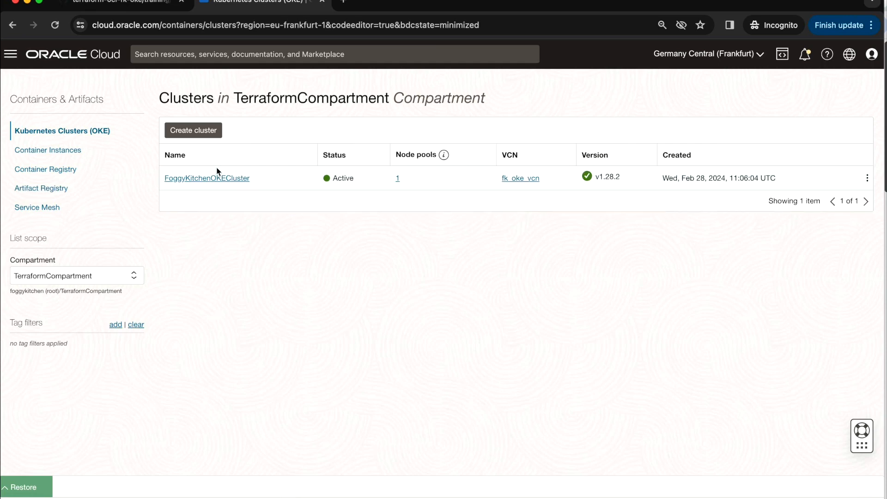
left_click(218, 180)
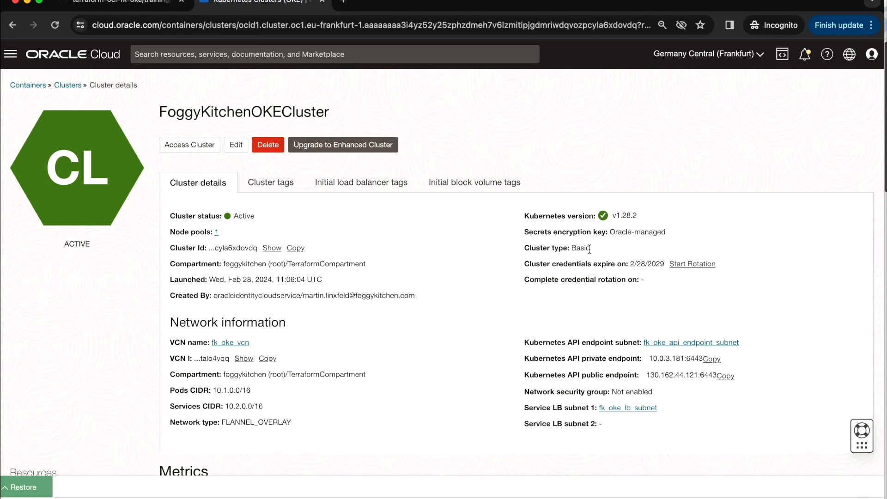
Highlight the Basic cluster type, then view FoggyKitchenNodePool1's details under Node pools.
left_click_drag(591, 250, 522, 250)
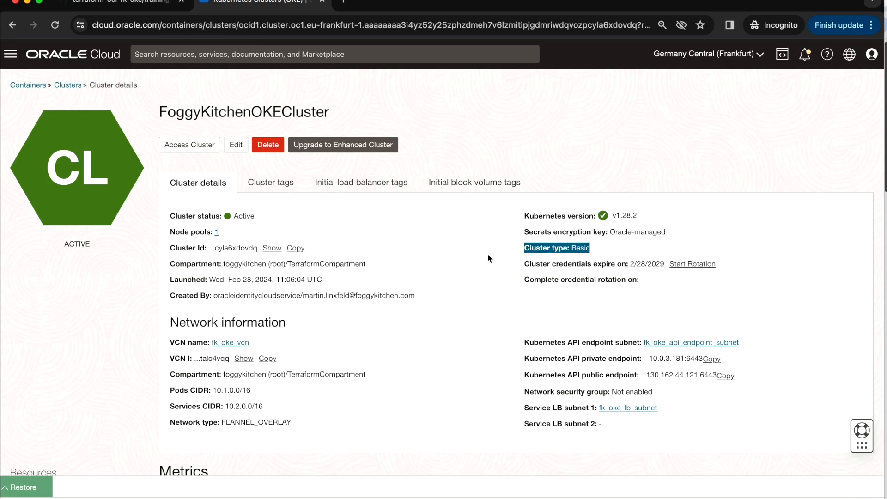
scroll(464, 263, "down", 3)
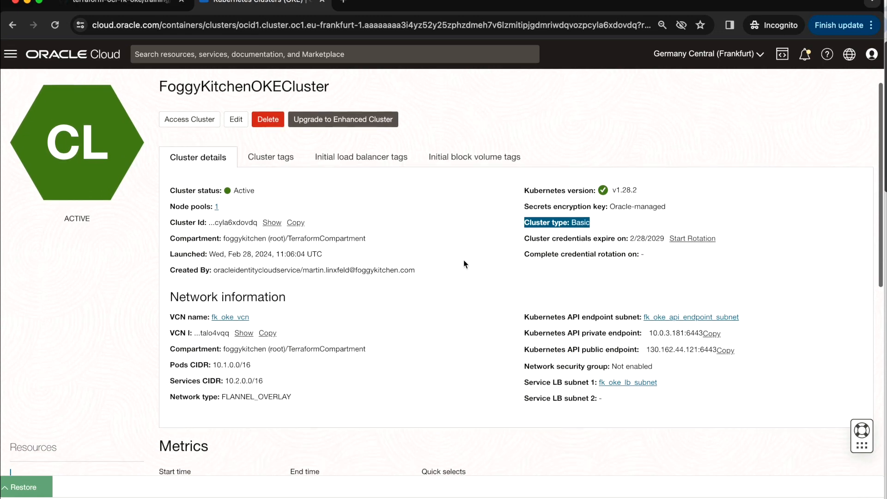
scroll(464, 264, "down", 2)
left_click(39, 222)
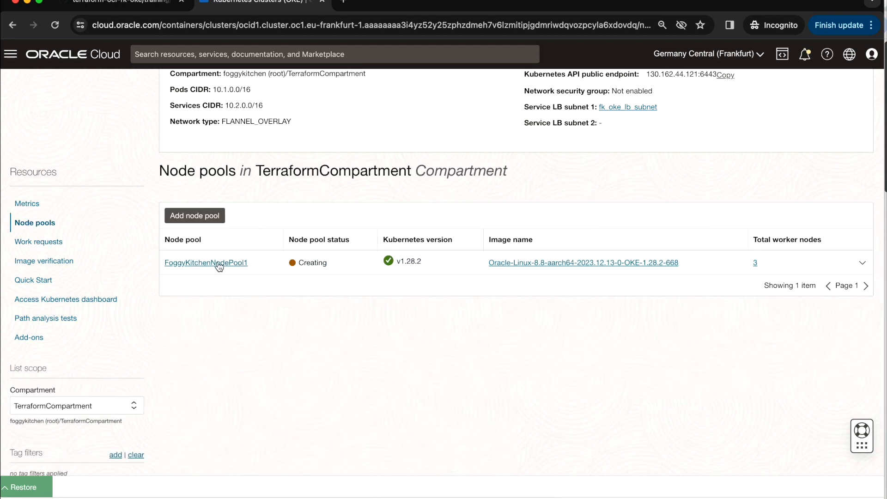
left_click(218, 264)
scroll(232, 318, "down", 2)
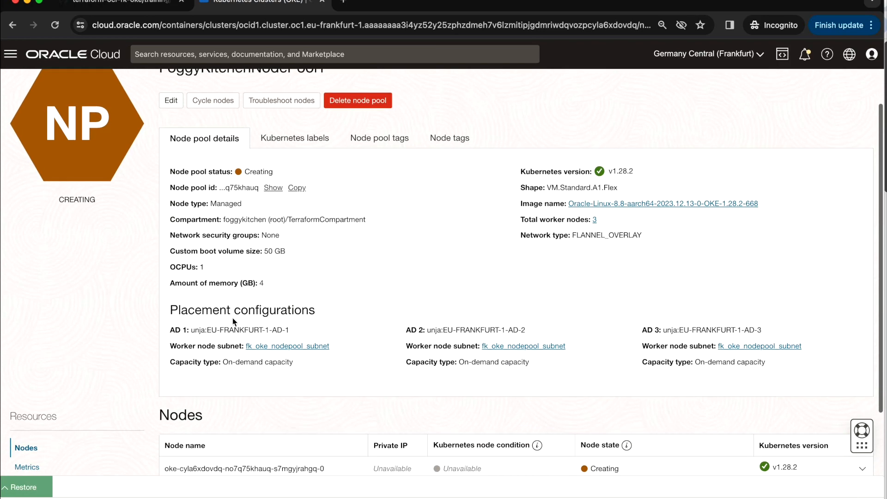
scroll(232, 318, "down", 3)
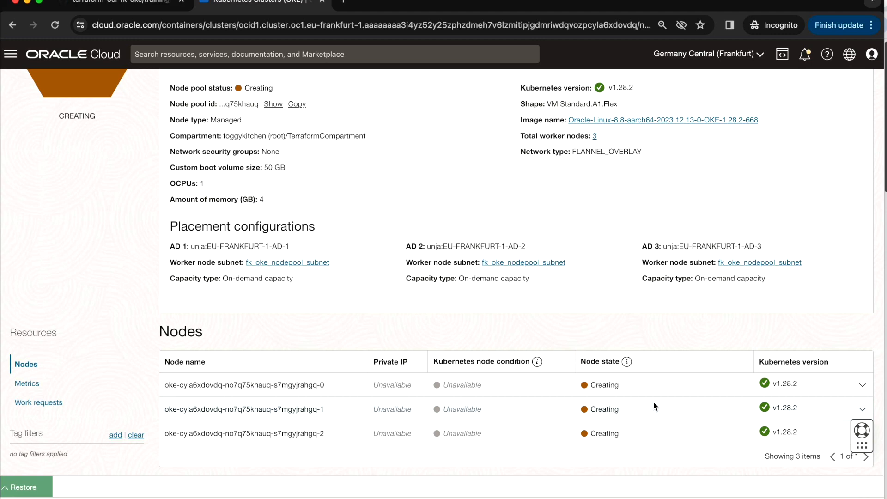
scroll(654, 406, "up", 4)
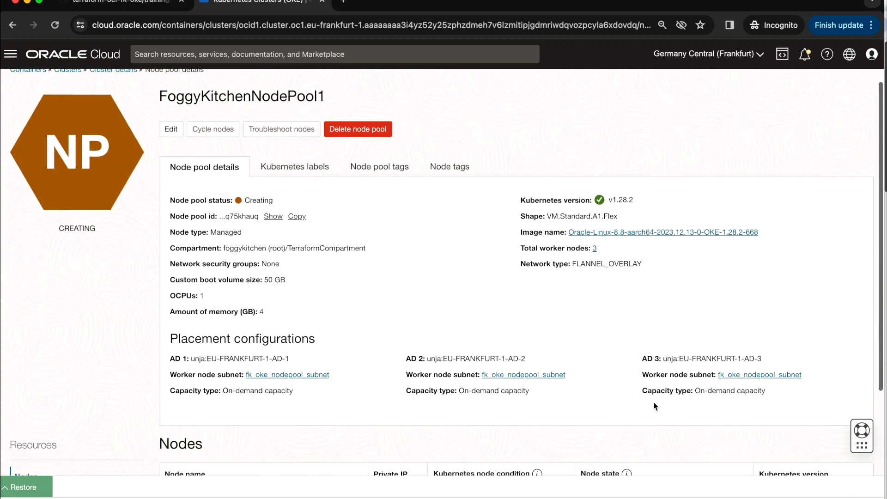
Check the provisioning worker nodes in the Compute Instances list.
left_click(10, 54)
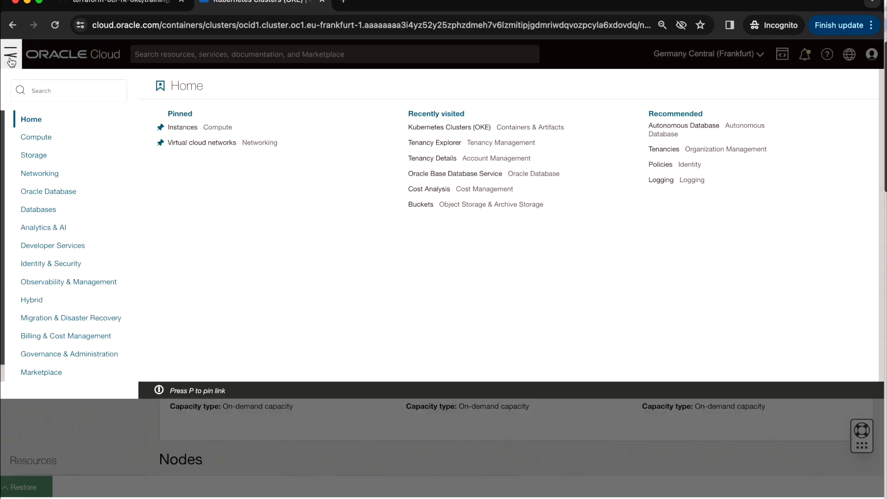
left_click(52, 141)
left_click(193, 143)
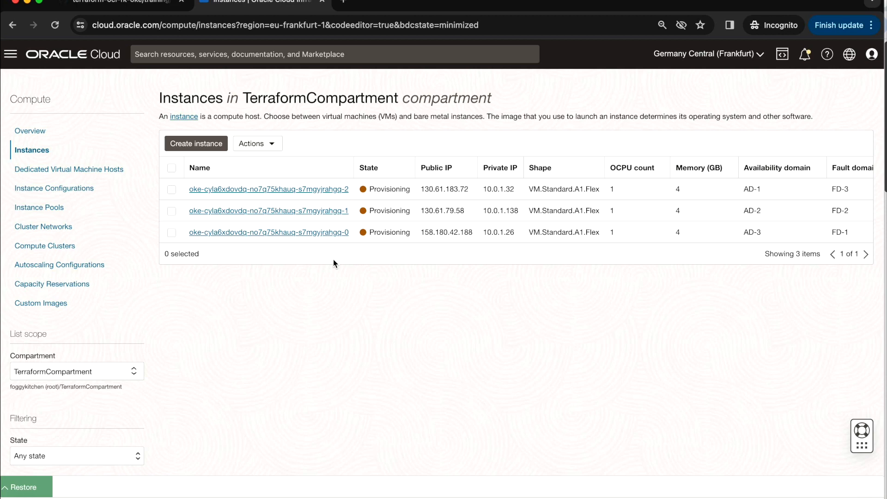
View FoggyKitchenOKECluster's work requests, then restore the Code Editor with the apply output.
left_click(10, 53)
left_click(69, 246)
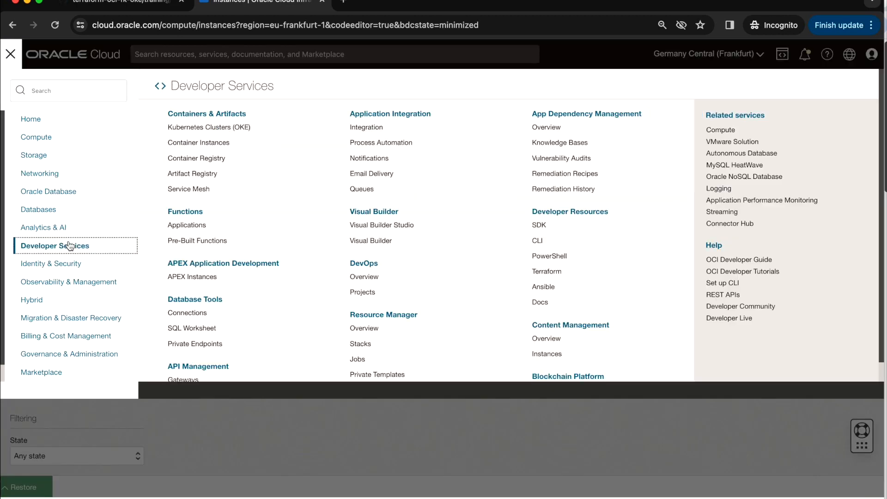
left_click(227, 131)
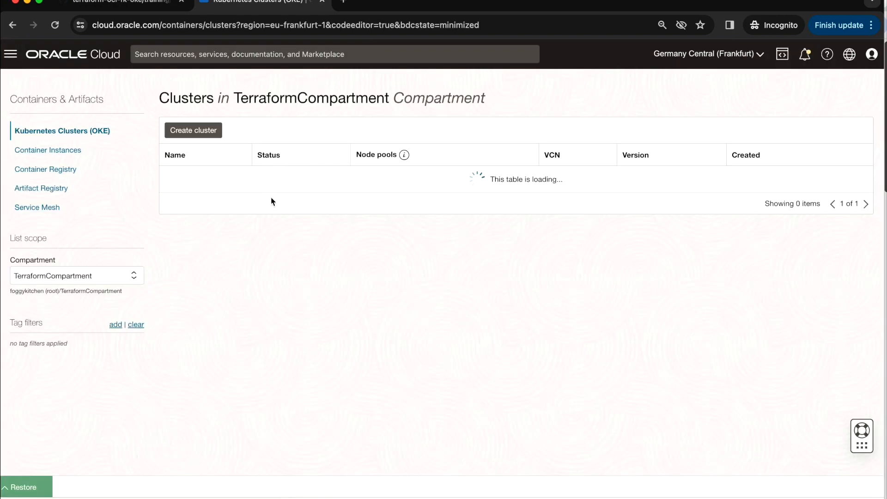
left_click(236, 180)
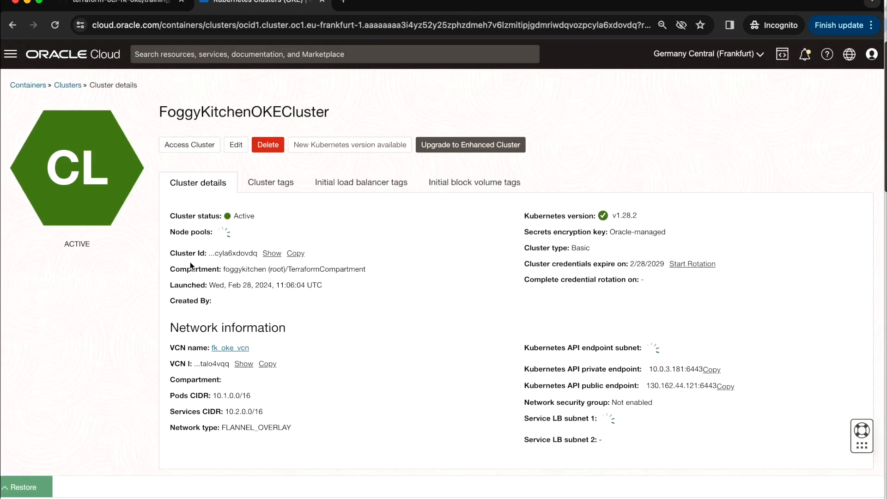
scroll(100, 324, "down", 2)
scroll(101, 327, "down", 3)
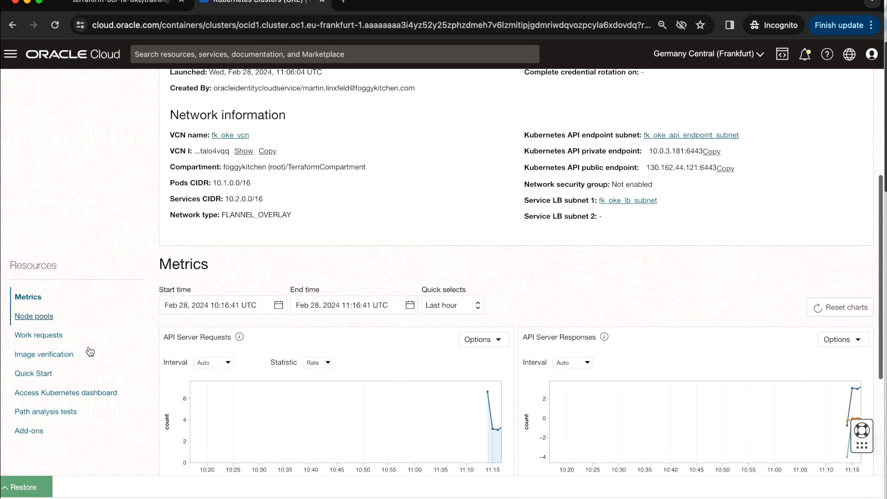
left_click(42, 323)
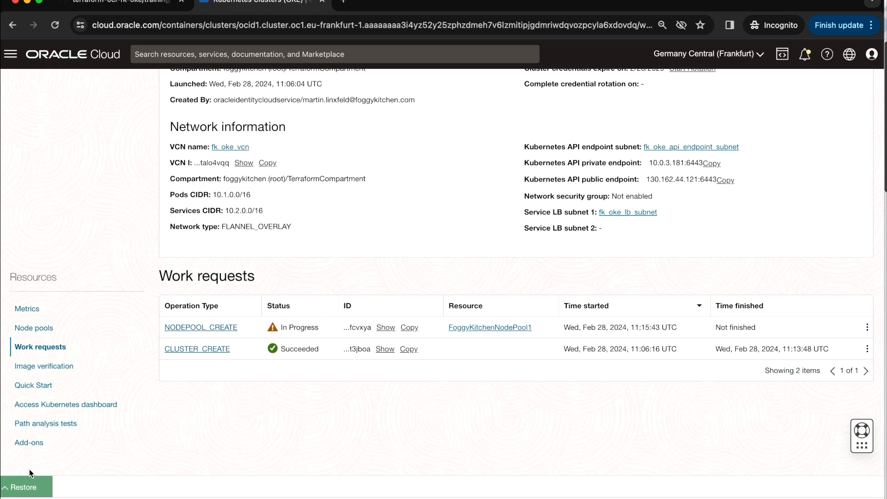
left_click(24, 487)
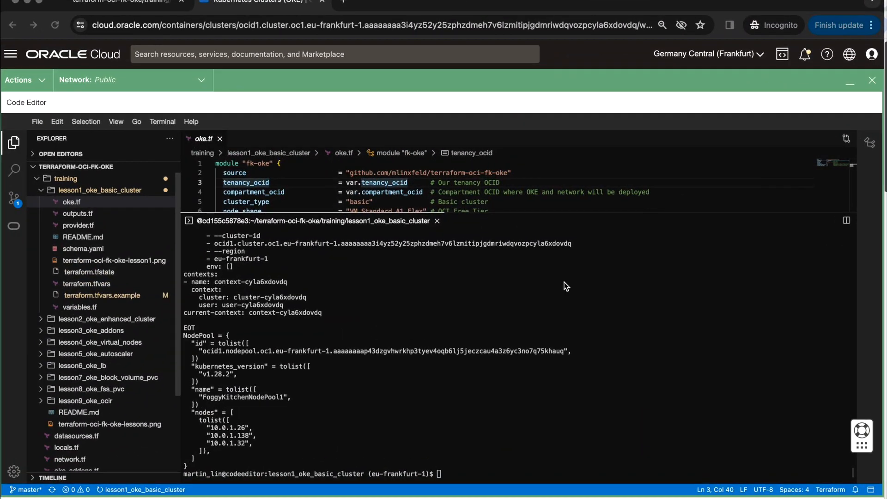
scroll(477, 302, "up", 2)
scroll(476, 302, "up", 4)
scroll(476, 301, "up", 4)
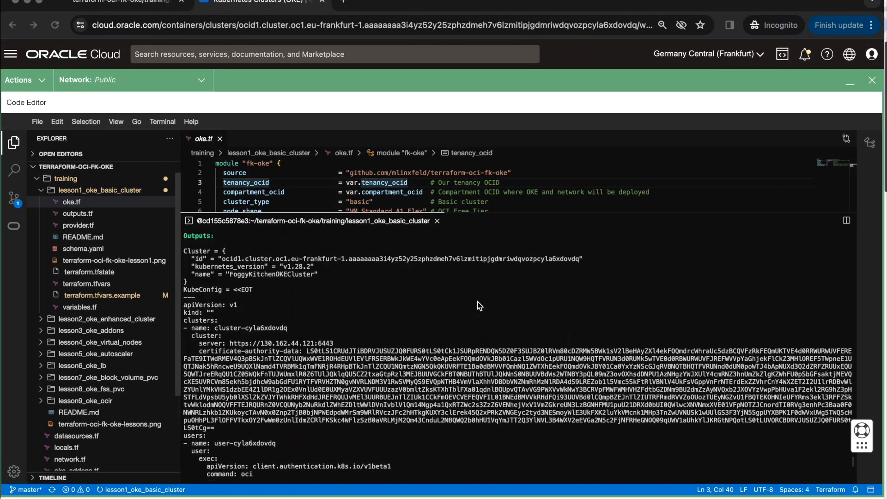
scroll(476, 302, "up", 4)
scroll(478, 301, "up", 1)
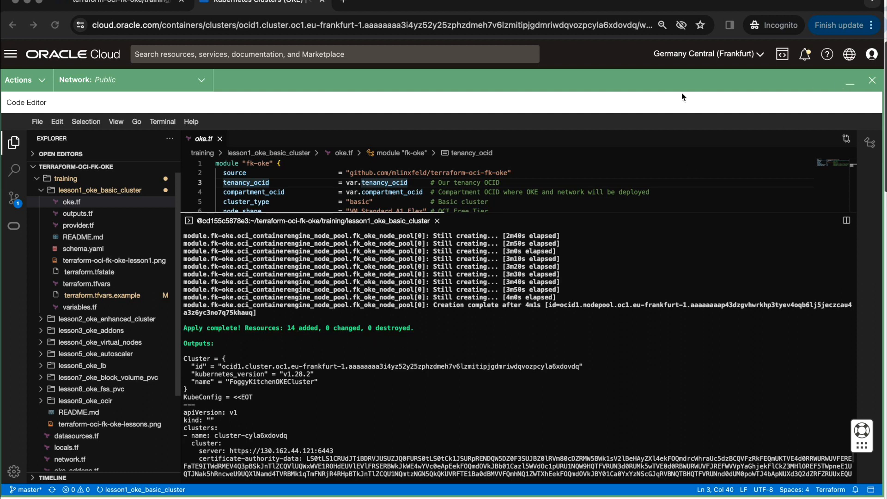
Confirm the NODEPOOL_CREATE work request succeeded, then list the three running worker instances.
left_click(850, 82)
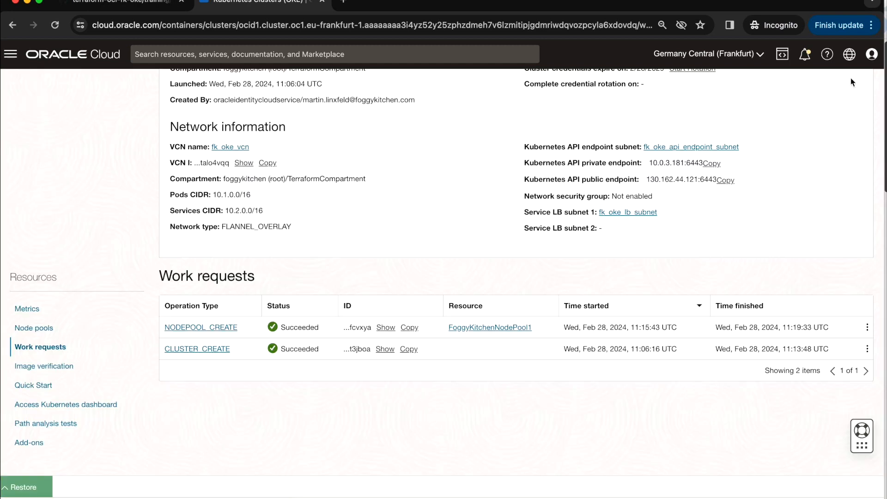
scroll(513, 187, "up", 5)
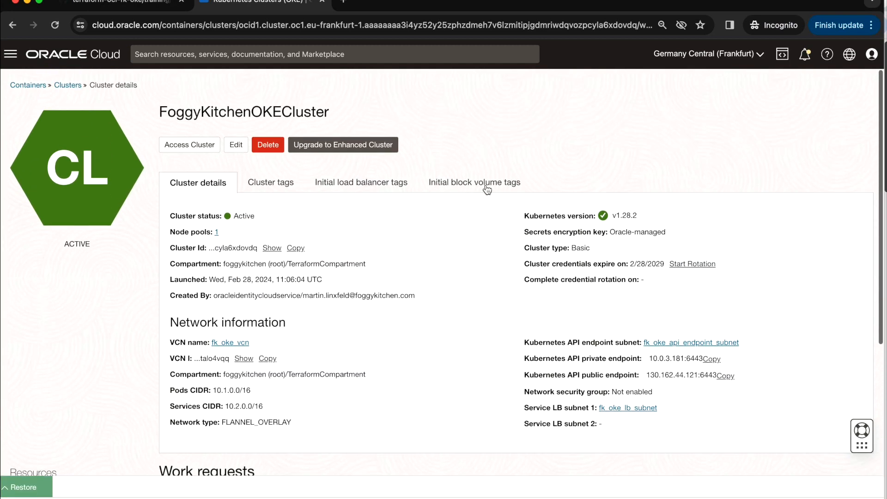
scroll(438, 276, "down", 1)
scroll(436, 274, "down", 4)
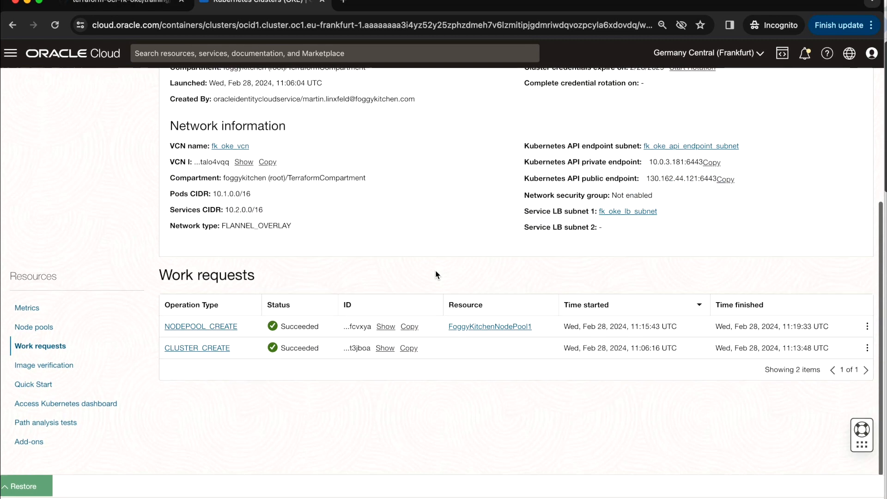
left_click(213, 331)
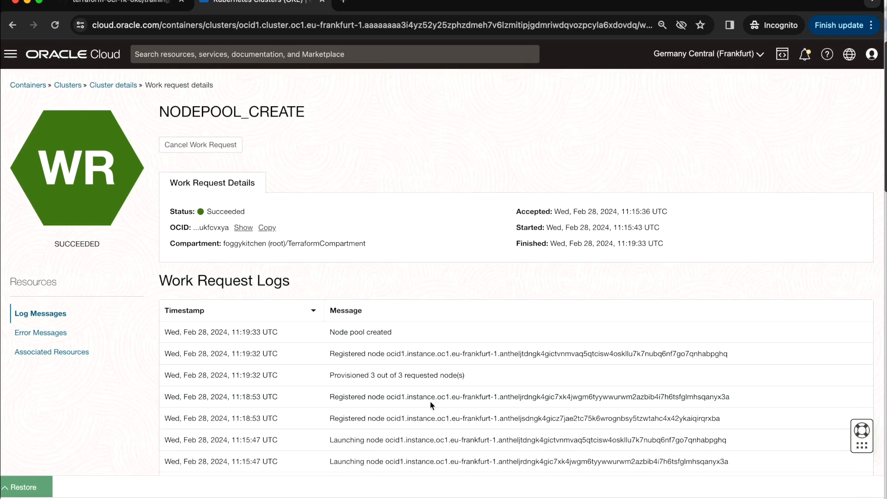
left_click(10, 54)
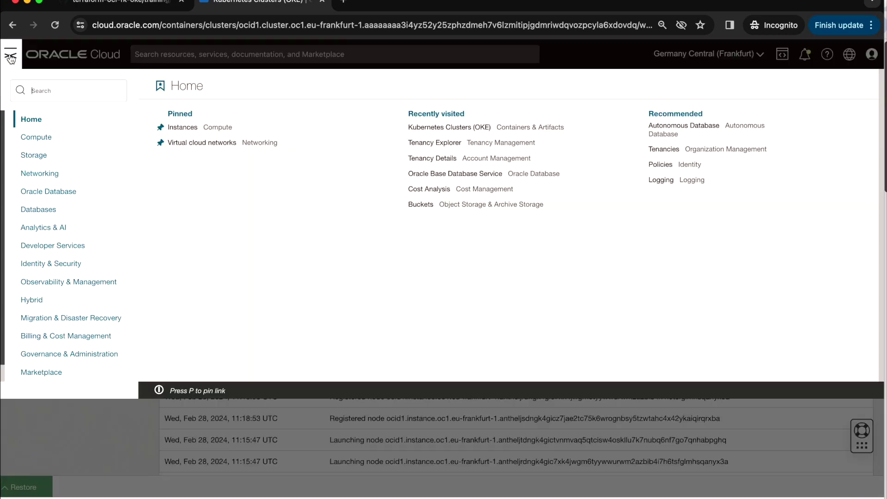
left_click(37, 139)
left_click(182, 143)
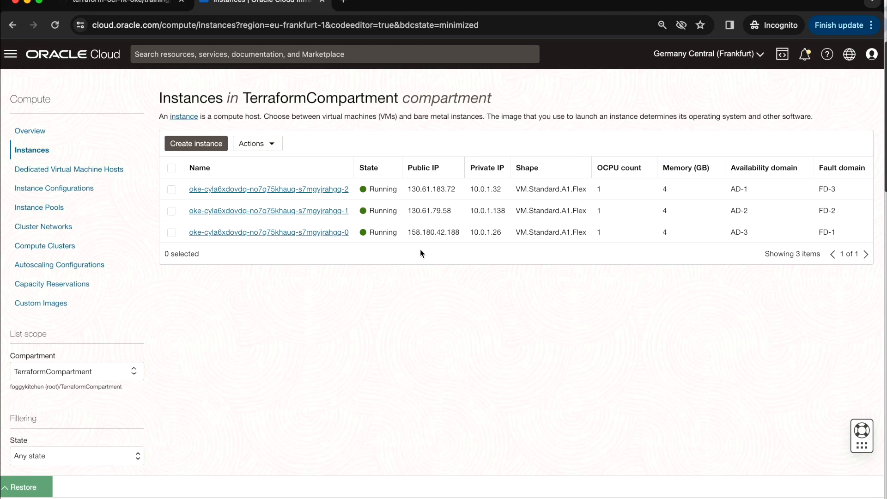
Go to Kubernetes Clusters and view the now Active FoggyKitchenOKECluster's details.
left_click(11, 59)
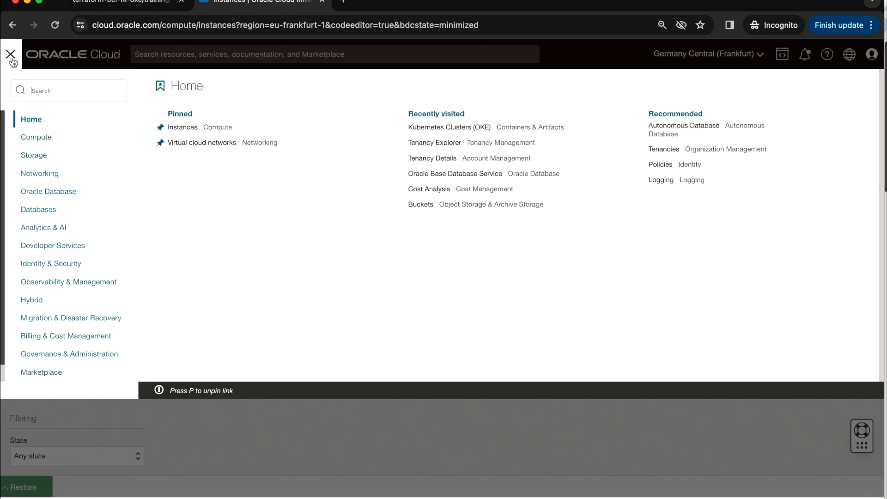
left_click(65, 245)
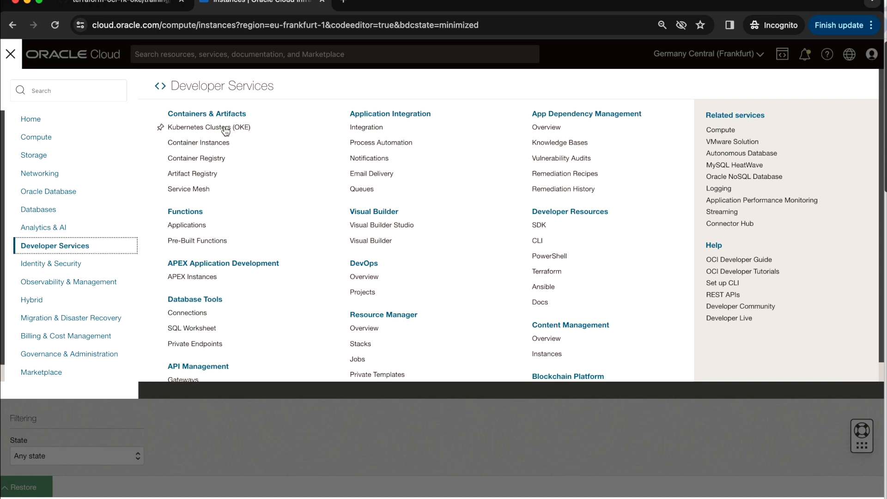
left_click(225, 128)
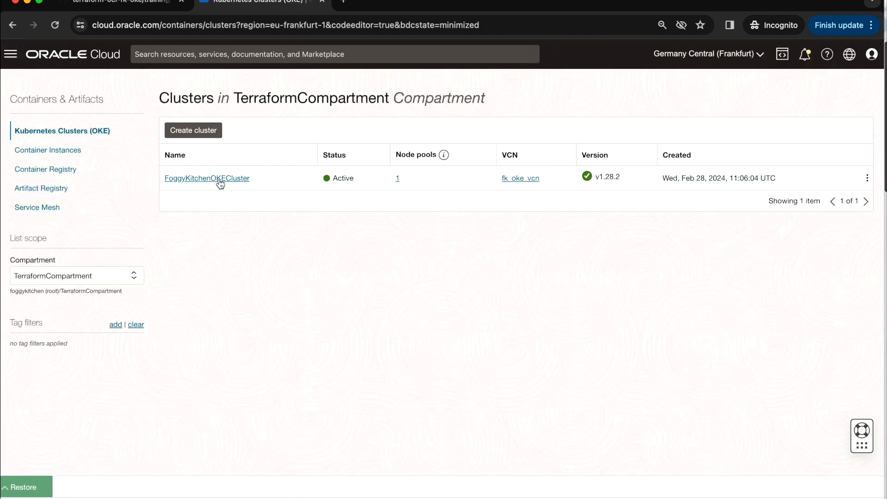
left_click(219, 181)
scroll(208, 263, "down", 3)
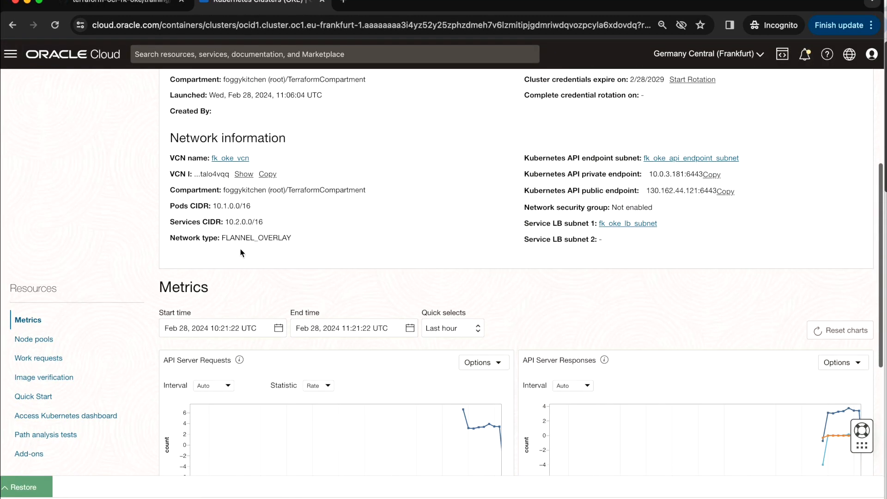
scroll(131, 281, "down", 1)
View FoggyKitchenNodePool1's details from the cluster's Node pools list, its three nodes Active.
left_click(28, 263)
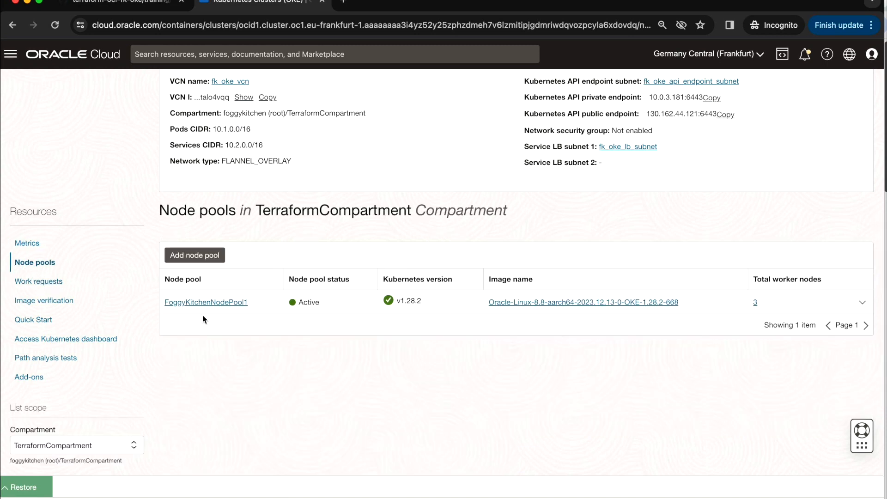
left_click(214, 303)
scroll(291, 209, "down", 3)
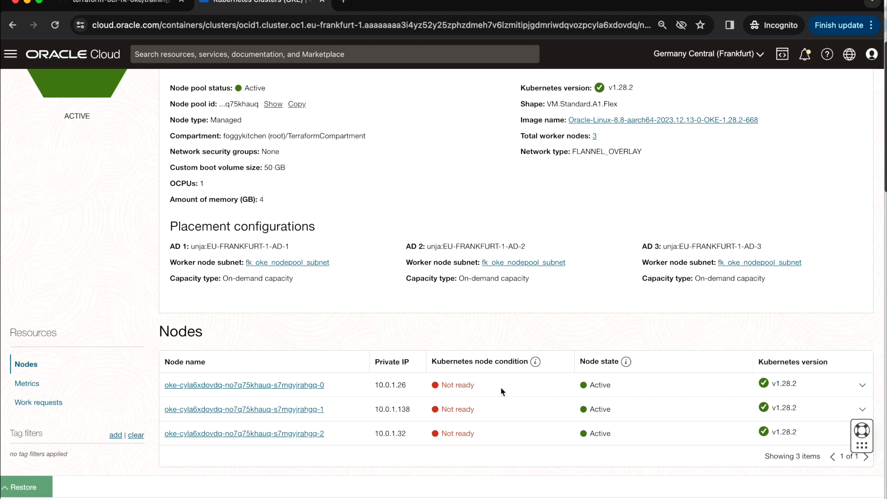
scroll(500, 387, "up", 2)
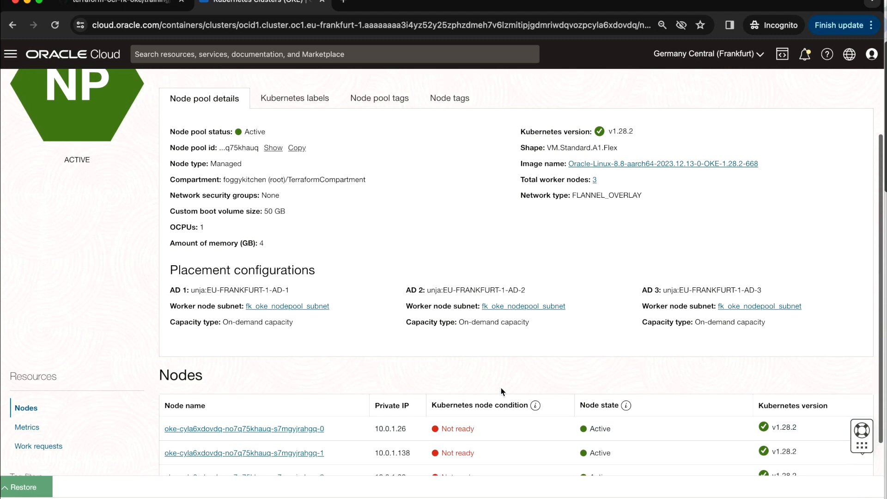
scroll(501, 387, "up", 1)
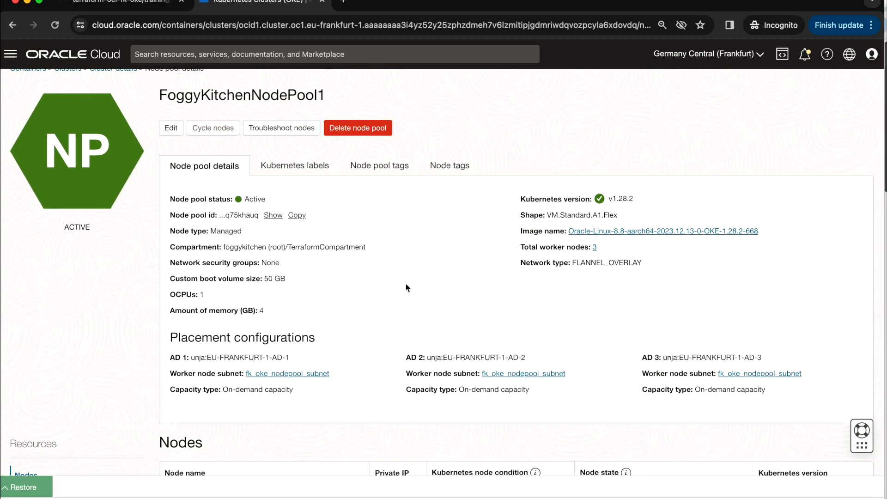
scroll(406, 287, "up", 1)
left_click(109, 85)
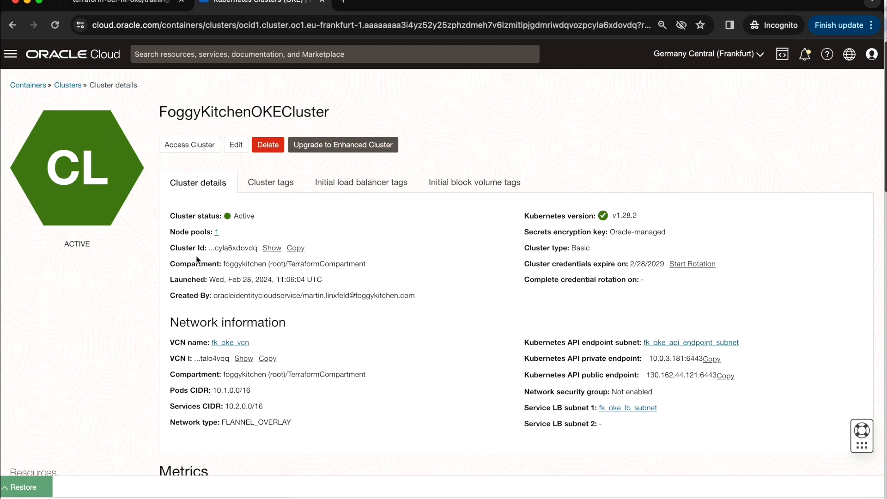
left_click_drag(595, 249, 522, 250)
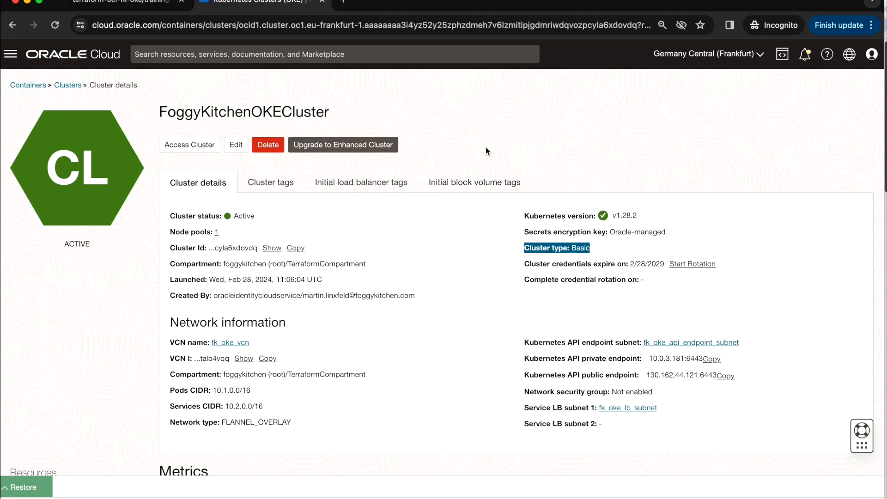
scroll(475, 184, "down", 3)
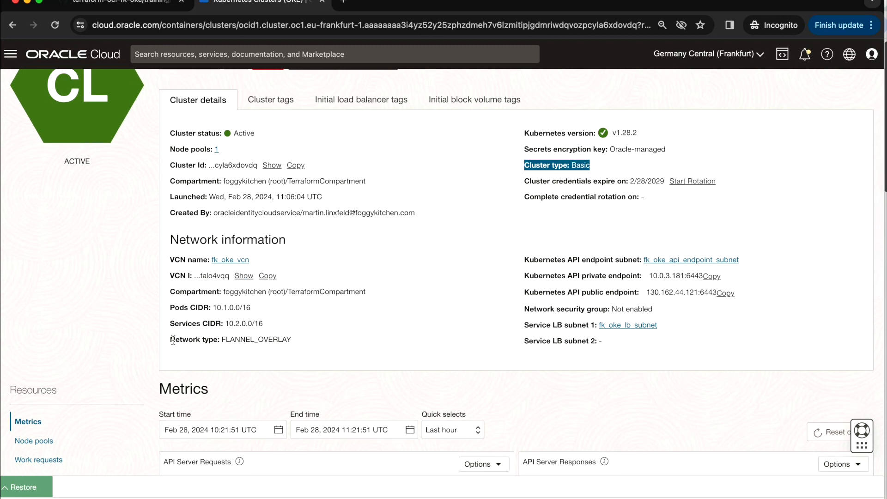
left_click_drag(294, 342, 220, 339)
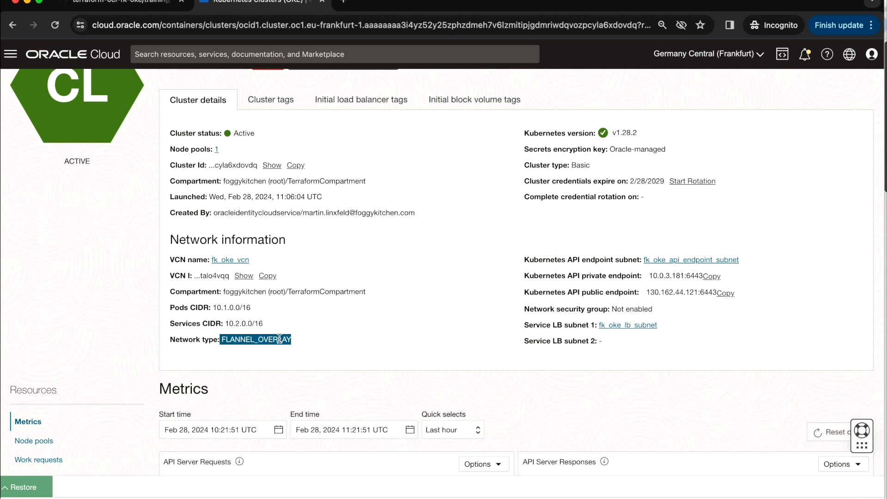
scroll(328, 339, "down", 2)
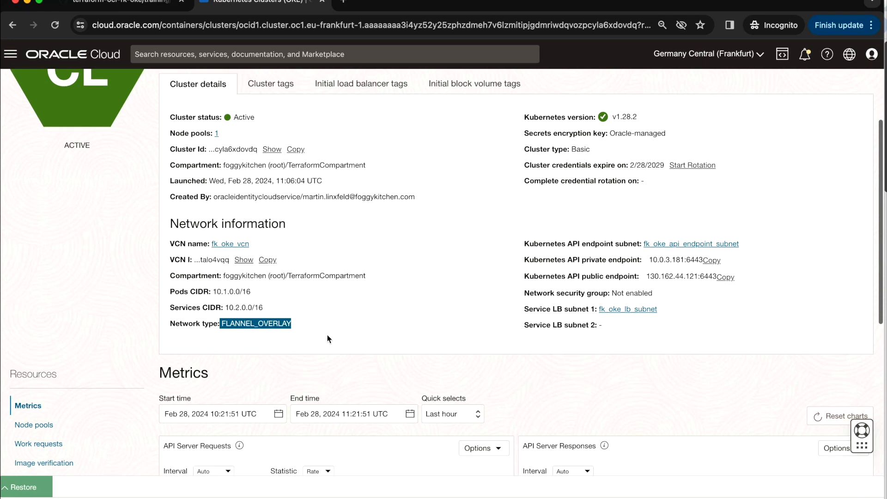
scroll(328, 339, "down", 1)
scroll(328, 339, "down", 2)
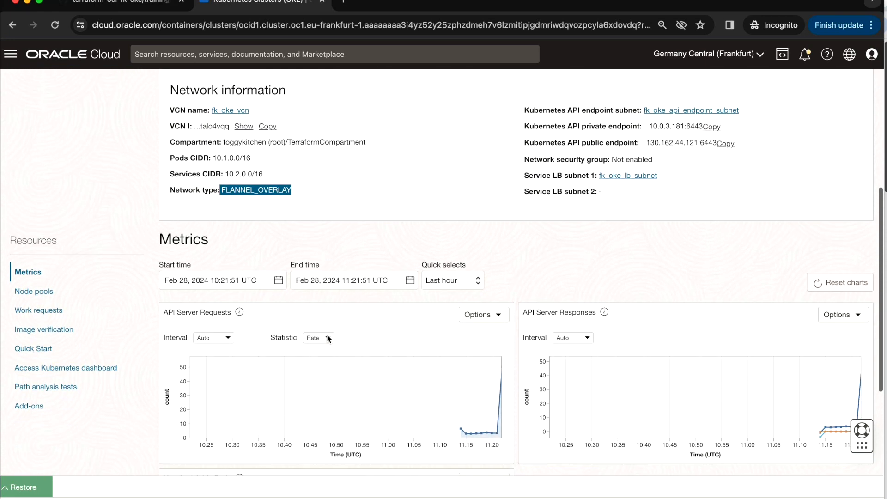
List the cluster add-ons CoreDNS, Flannel, KubeProxy and KubernetesDashboard under Resources.
left_click(29, 406)
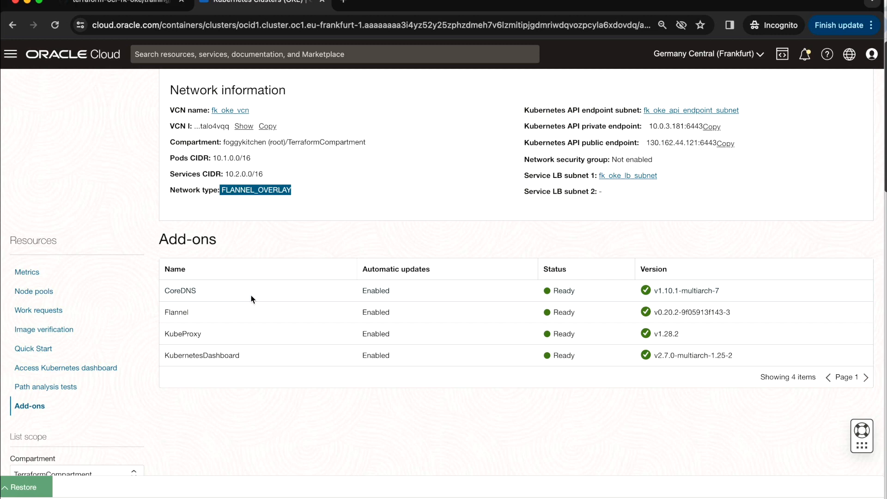
scroll(251, 299, "down", 1)
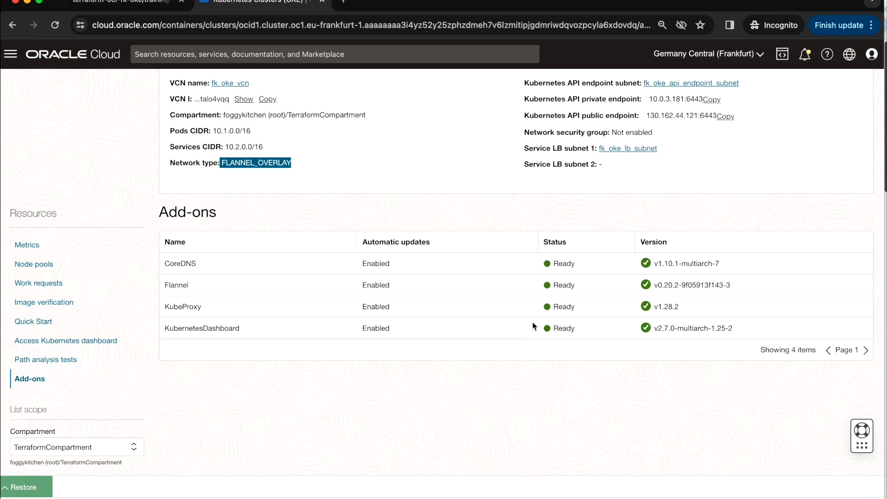
scroll(533, 326, "up", 2)
scroll(533, 325, "up", 3)
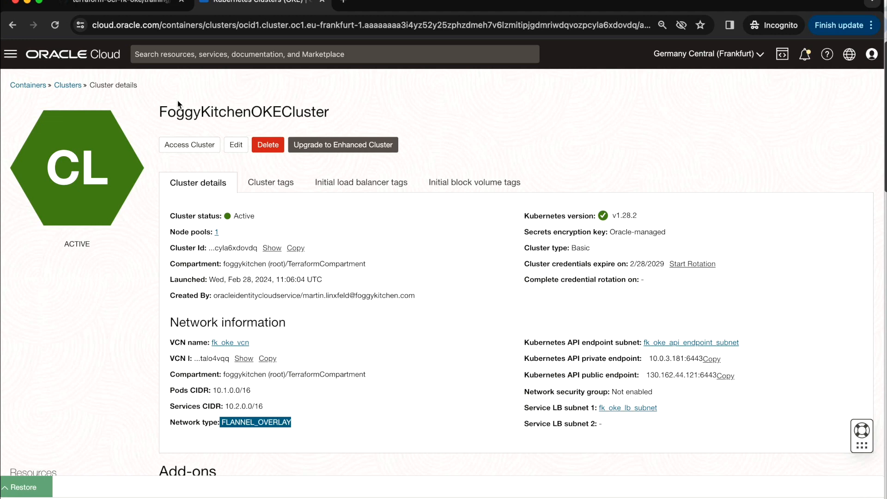
Run terraform destroy in the Code Editor terminal and confirm with yes to tear down all 14 resources.
left_click(23, 487)
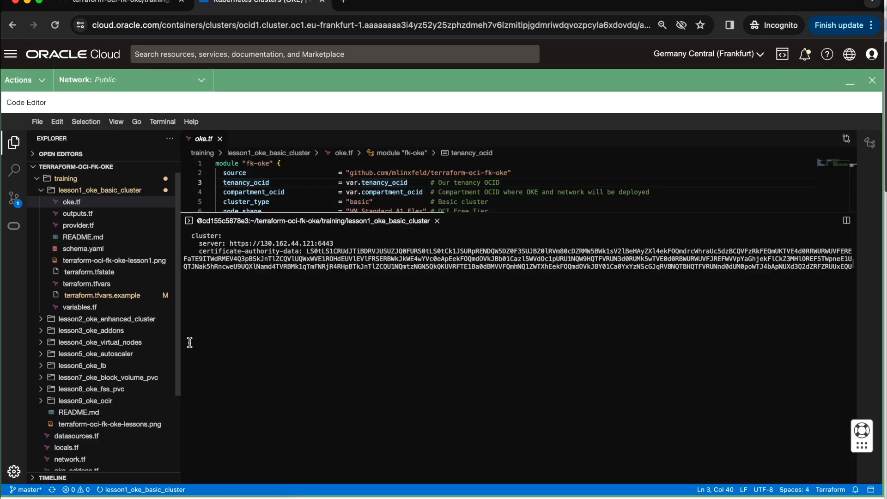
scroll(341, 353, "down", 2)
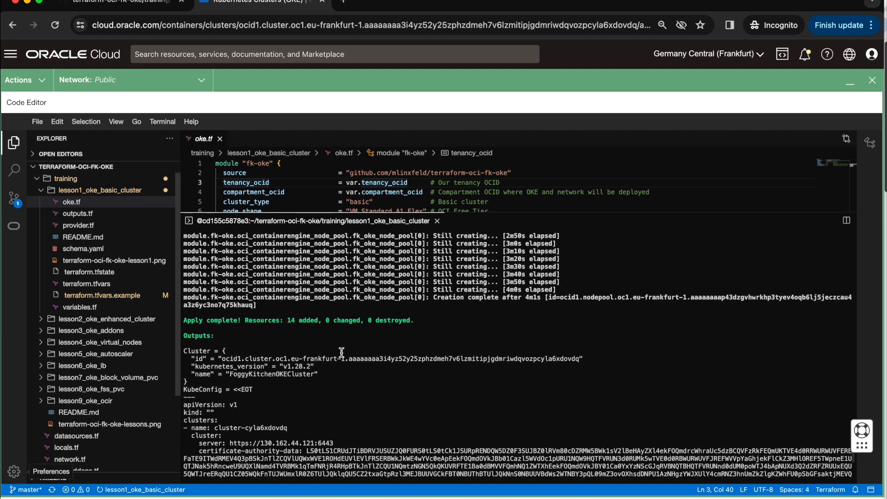
scroll(341, 353, "down", 5)
scroll(341, 353, "down", 3)
type("t")
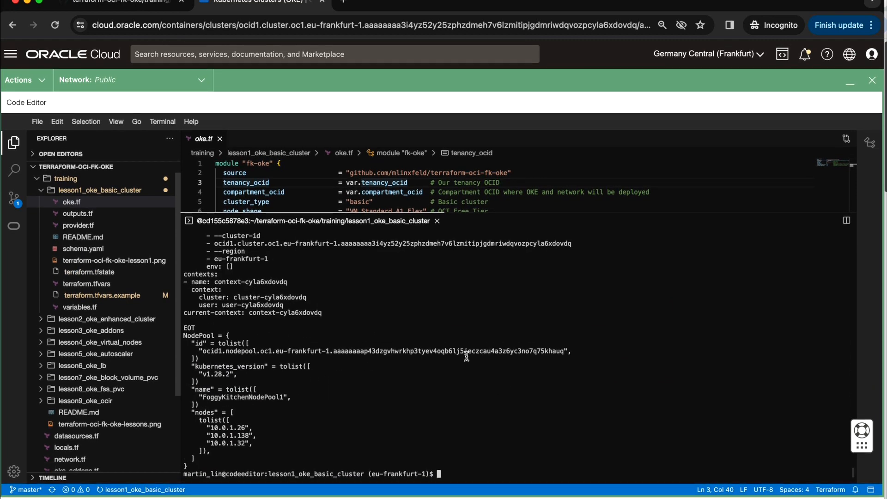
type("erraform ")
type("destroy")
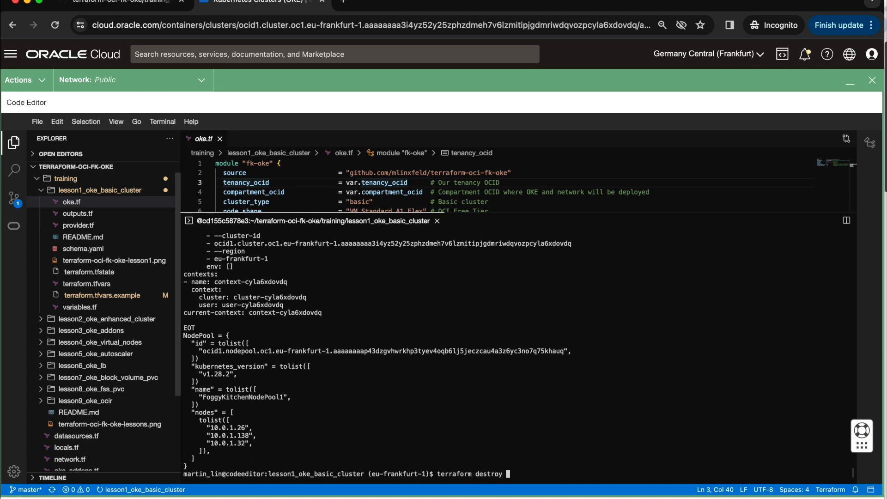
key("Return")
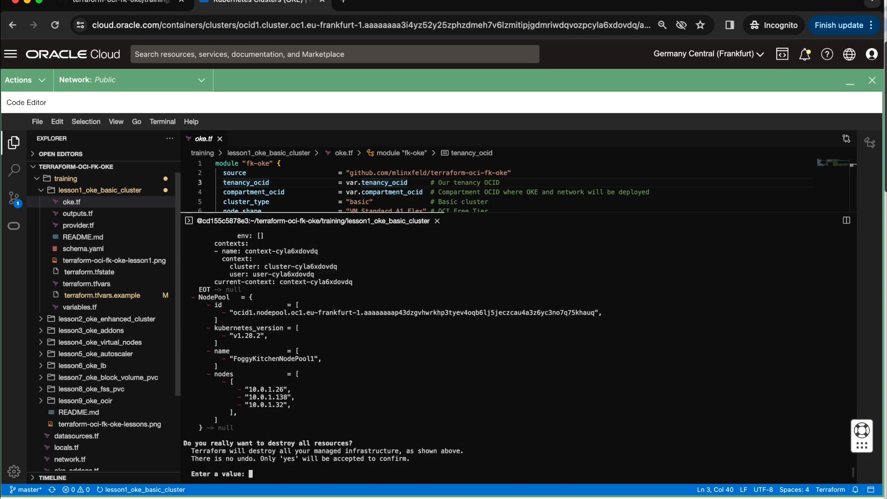
scroll(451, 351, "up", 5)
scroll(452, 350, "up", 10)
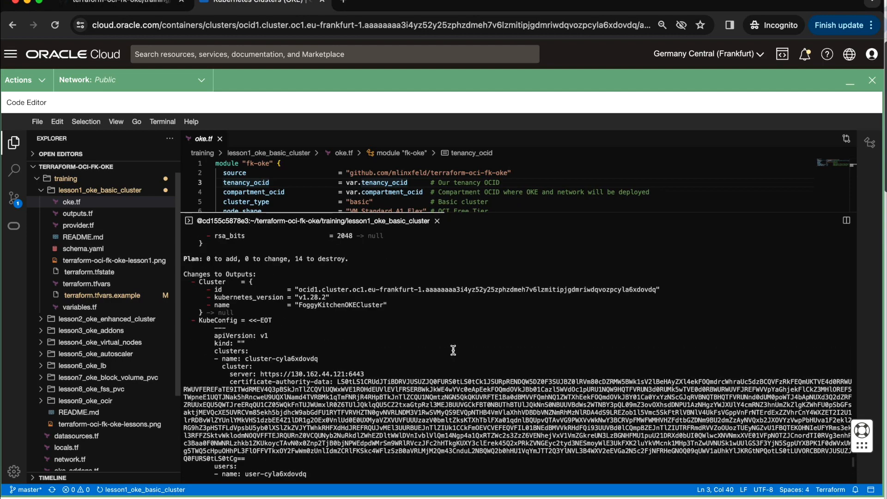
scroll(452, 350, "up", 3)
scroll(453, 350, "up", 1)
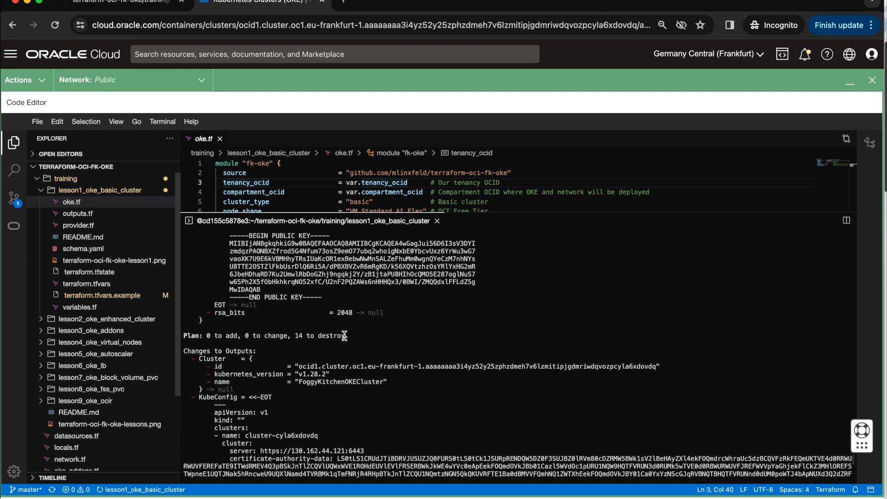
type("y")
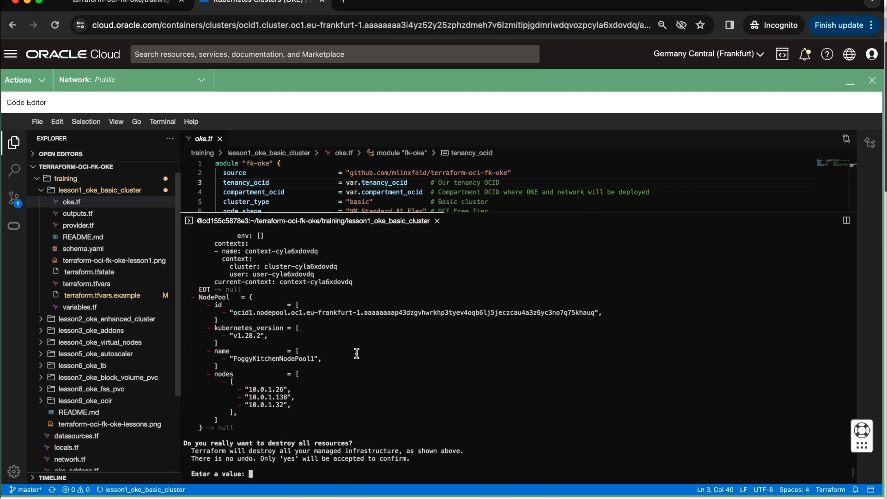
type("es")
key("Return")
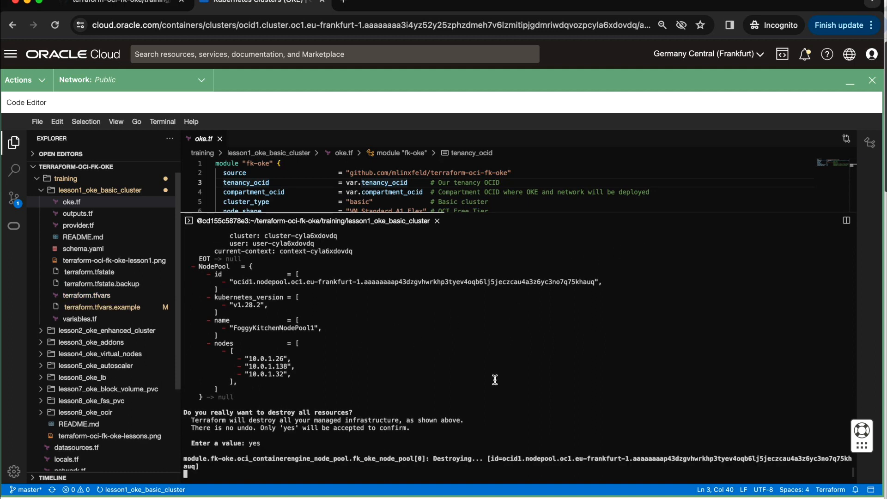
left_click(848, 84)
scroll(333, 248, "down", 3)
scroll(334, 248, "down", 2)
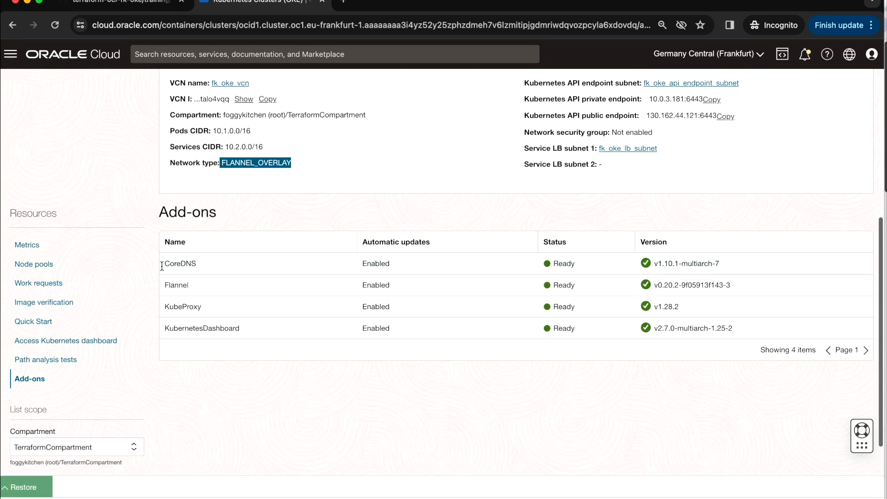
Check the cluster's Work requests for the accepted node pool deletion, then return to the running destroy.
left_click(38, 282)
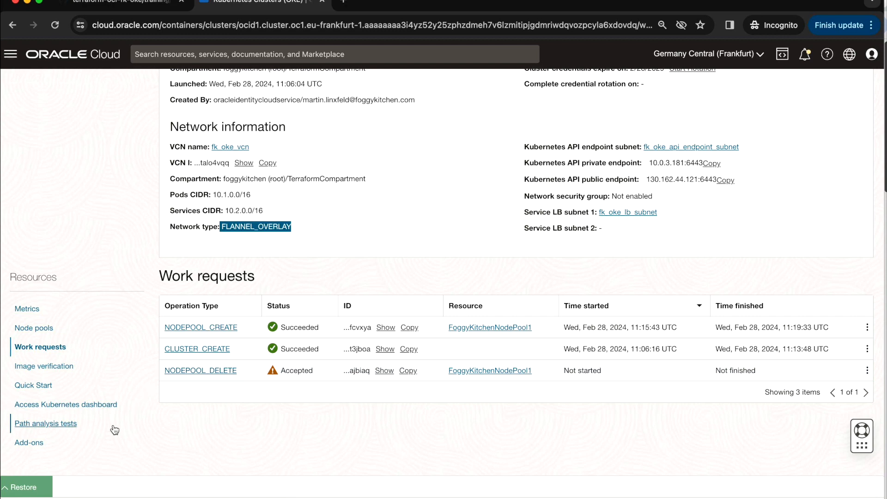
left_click(29, 487)
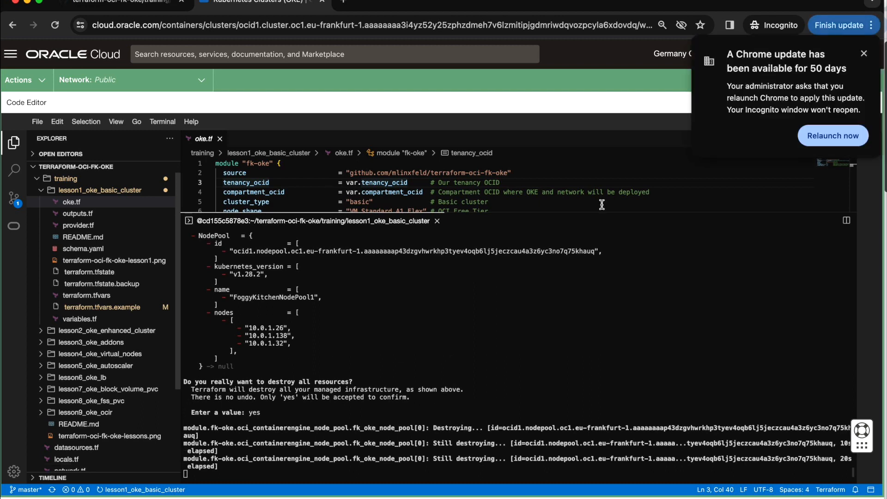
left_click(864, 54)
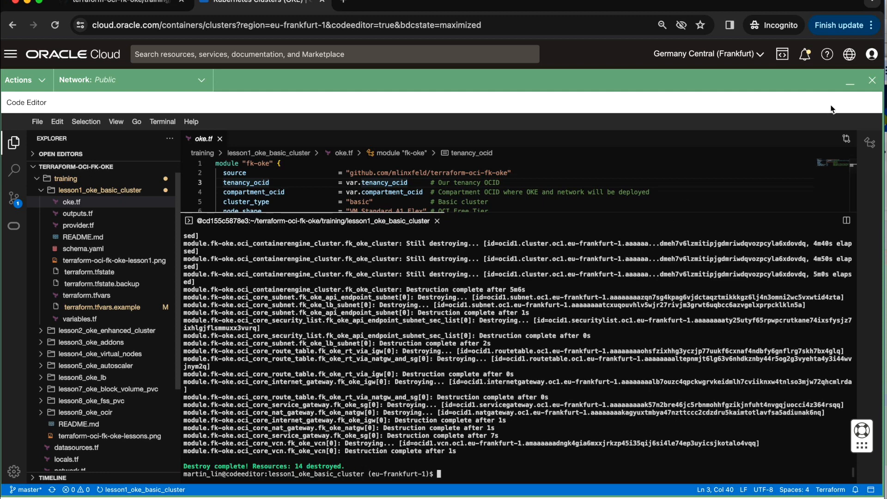
Reveal the now-empty Kubernetes clusters list for TerraformCompartment after Destroy complete.
left_click(849, 80)
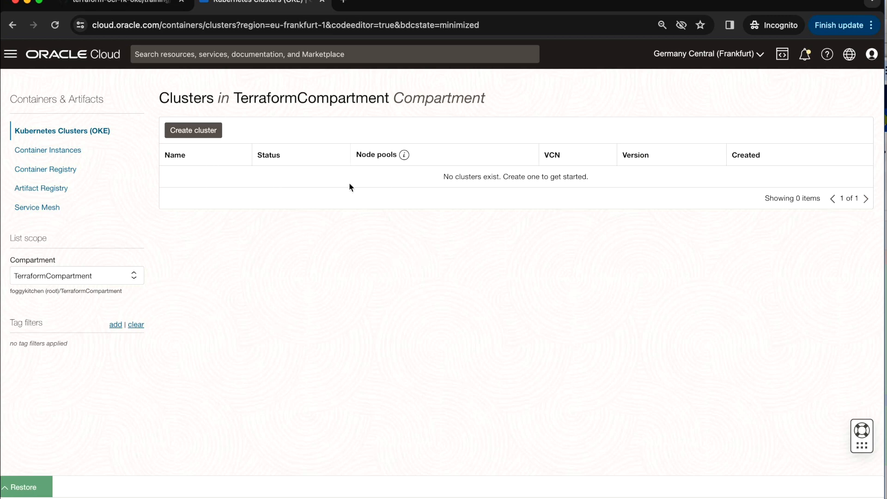
Confirm under Compute > Instances that the three worker instances are terminated.
left_click(11, 54)
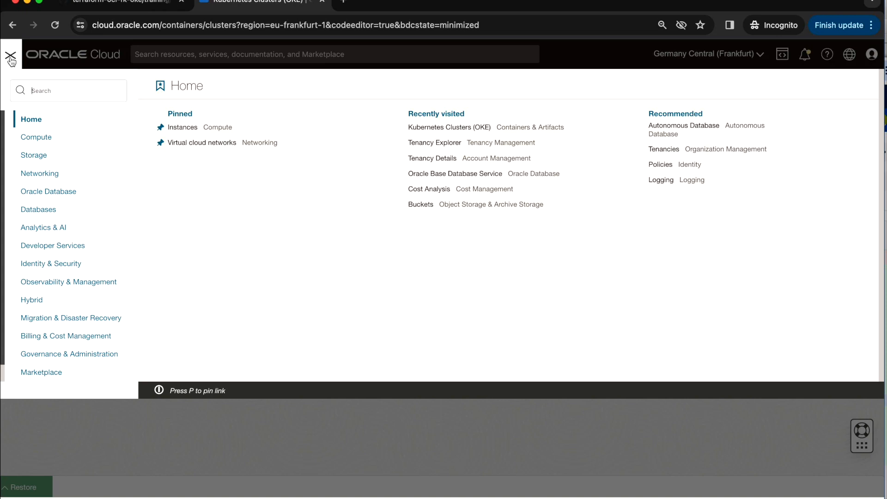
left_click(41, 138)
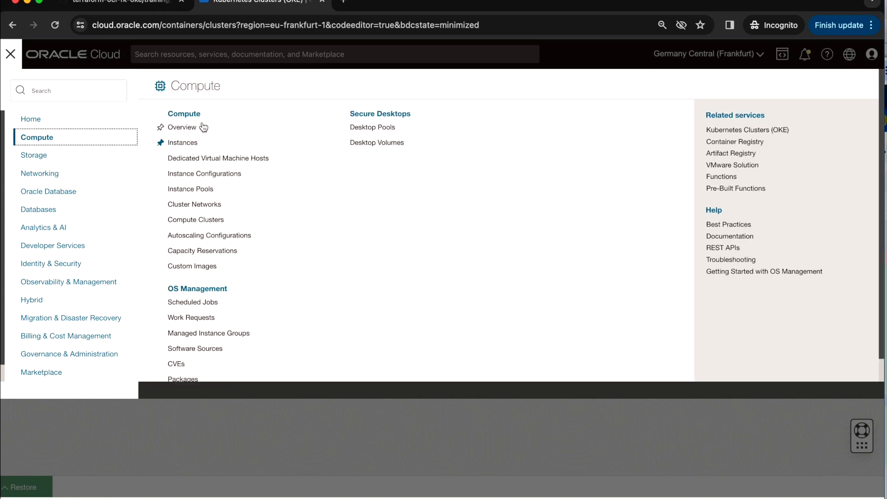
left_click(178, 145)
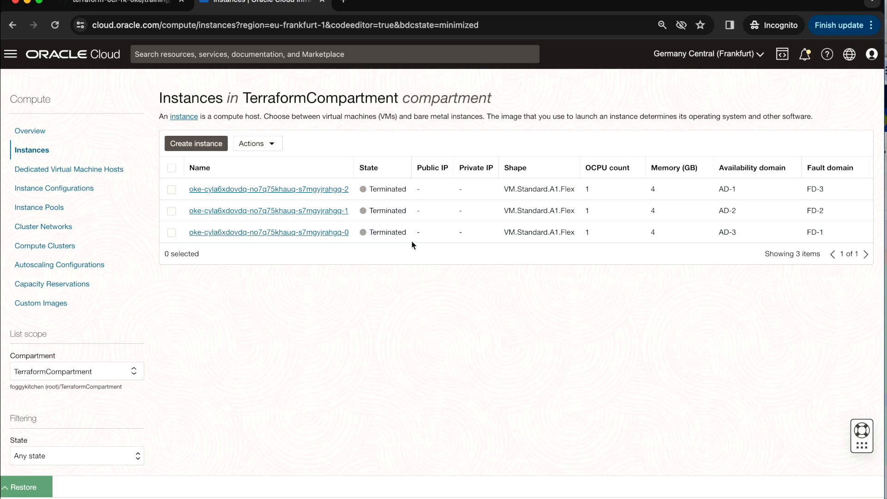
Confirm Networking > Virtual cloud networks is empty for TerraformCompartment and return to the destroy output.
left_click(10, 53)
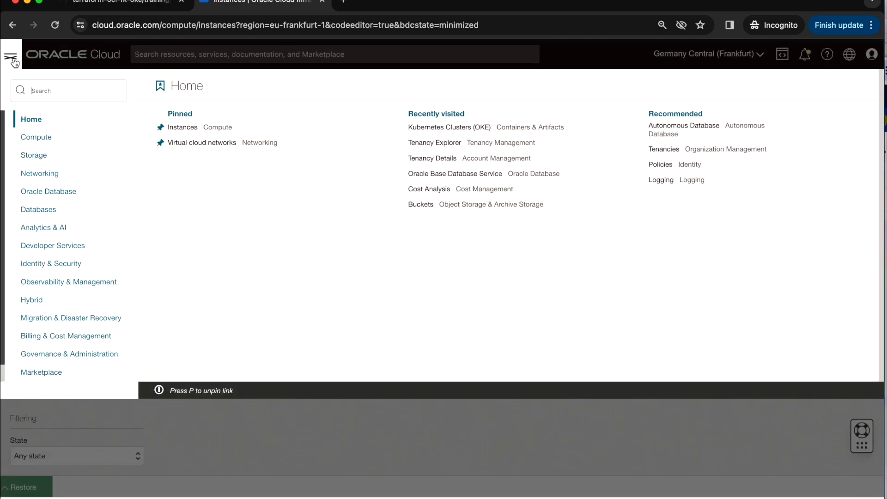
left_click(57, 172)
left_click(196, 134)
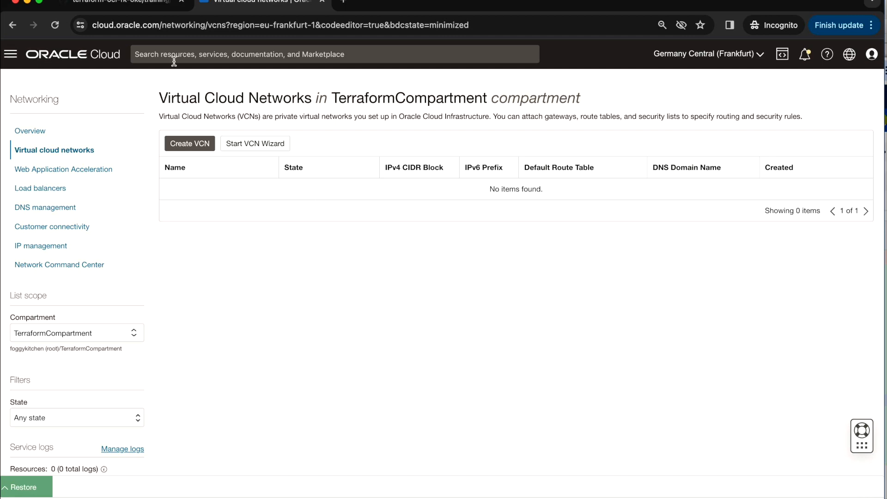
left_click(22, 487)
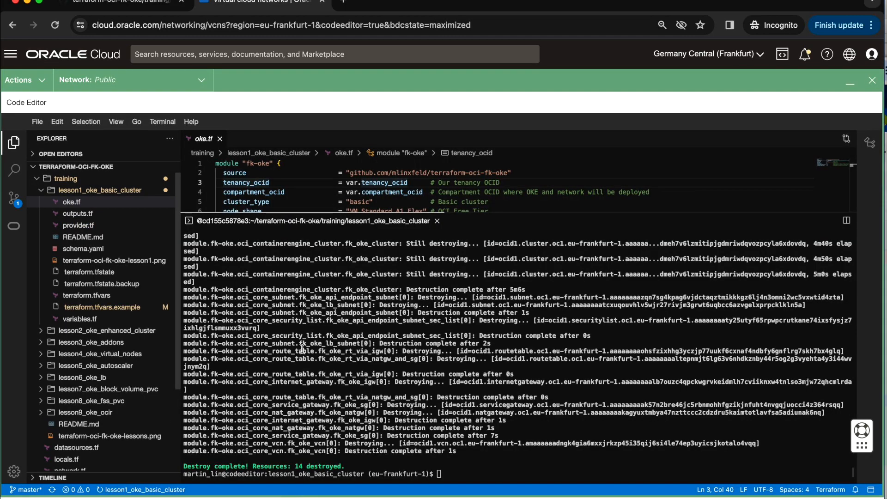